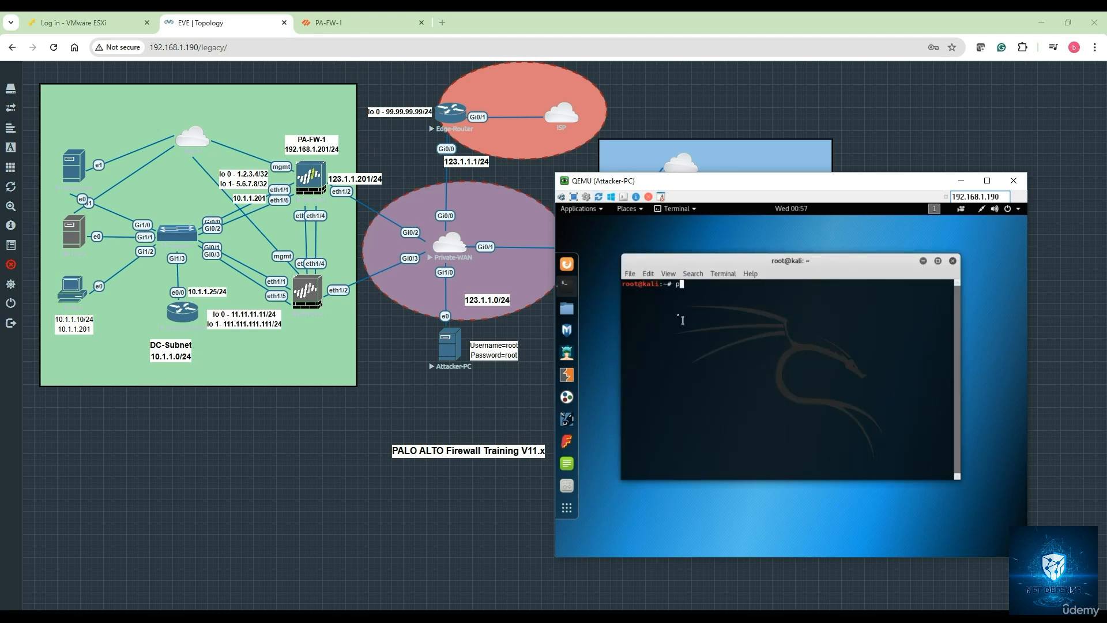
# Run ifconfig in the Kali terminal and confirm the attacker's address is 123.1.1.44
pyautogui.write('ifconfig')
pyautogui.press('Return')
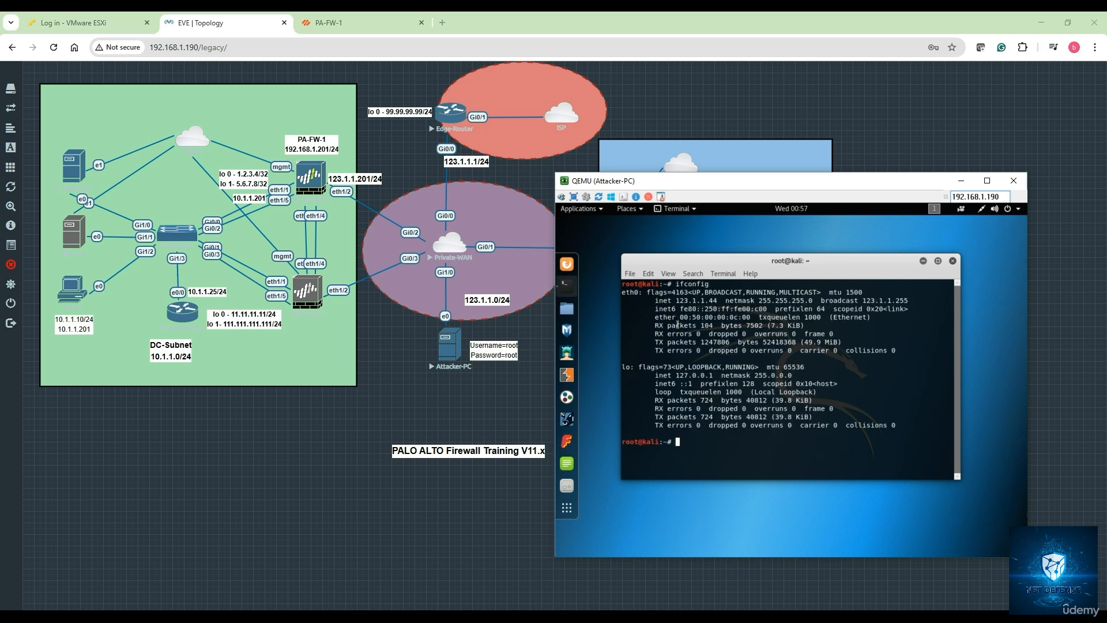
pyautogui.moveTo(727, 301); pyautogui.dragTo(652, 301)
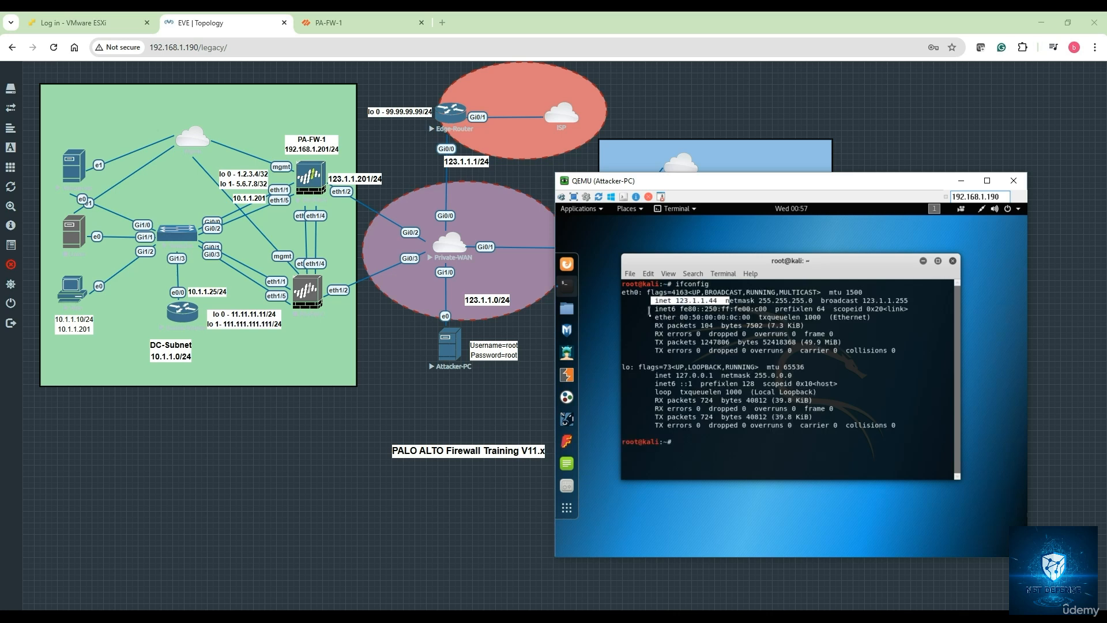
# Ping the firewall at 123.1.1.201 and stop once replies come back with 0% loss
pyautogui.write('ping 1')
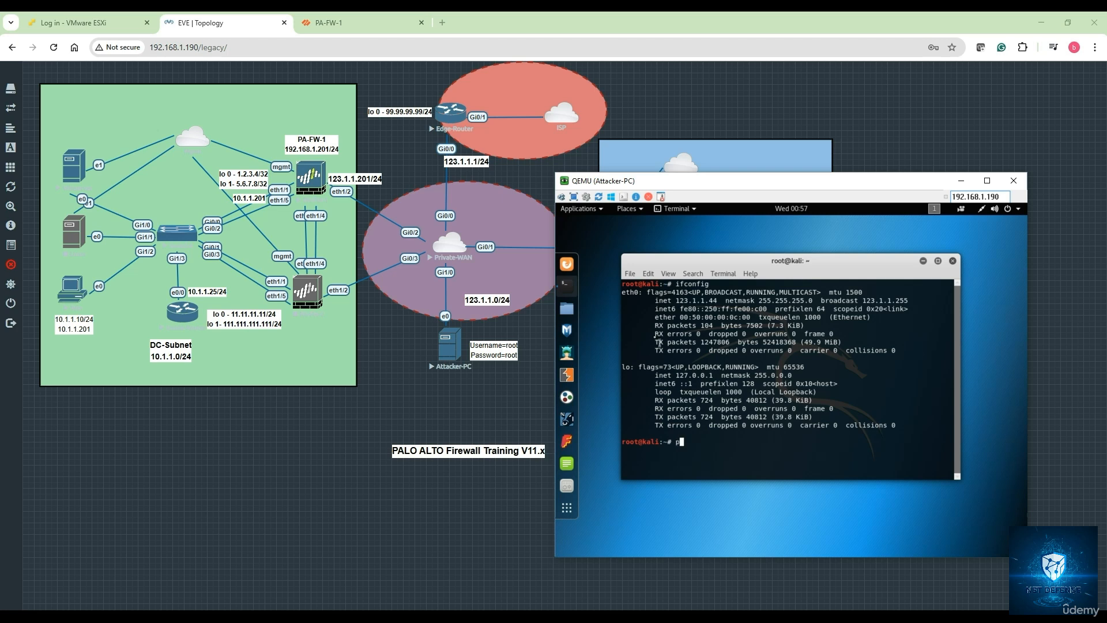
pyautogui.write('23.1.1.201')
pyautogui.press('Return')
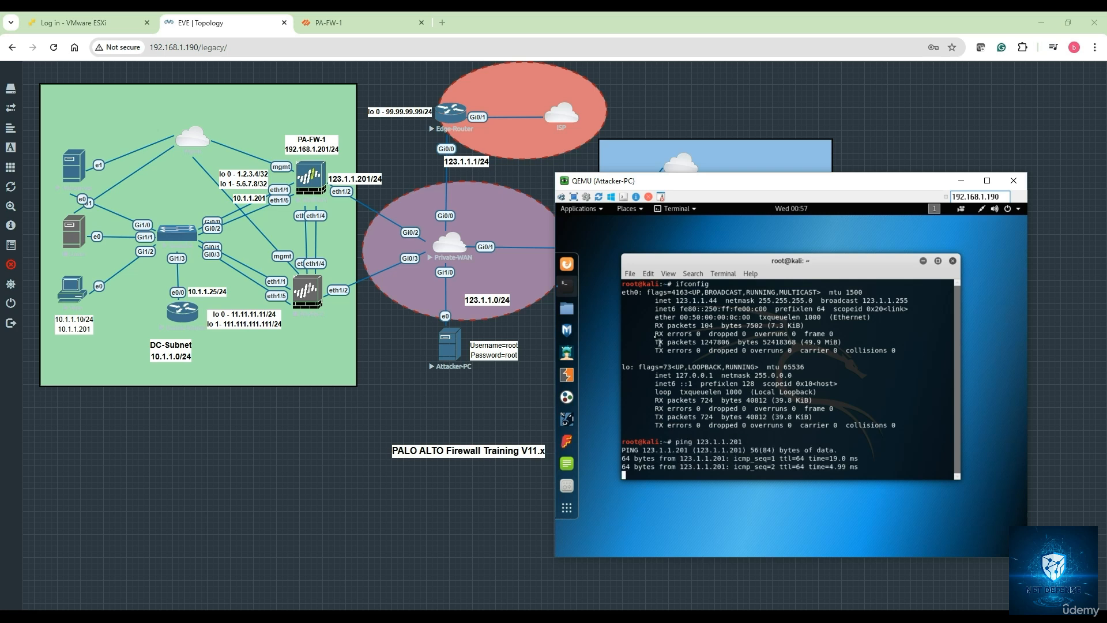
pyautogui.hotkey('ctrl', 'c')
pyautogui.press('Return')
pyautogui.press('Return')
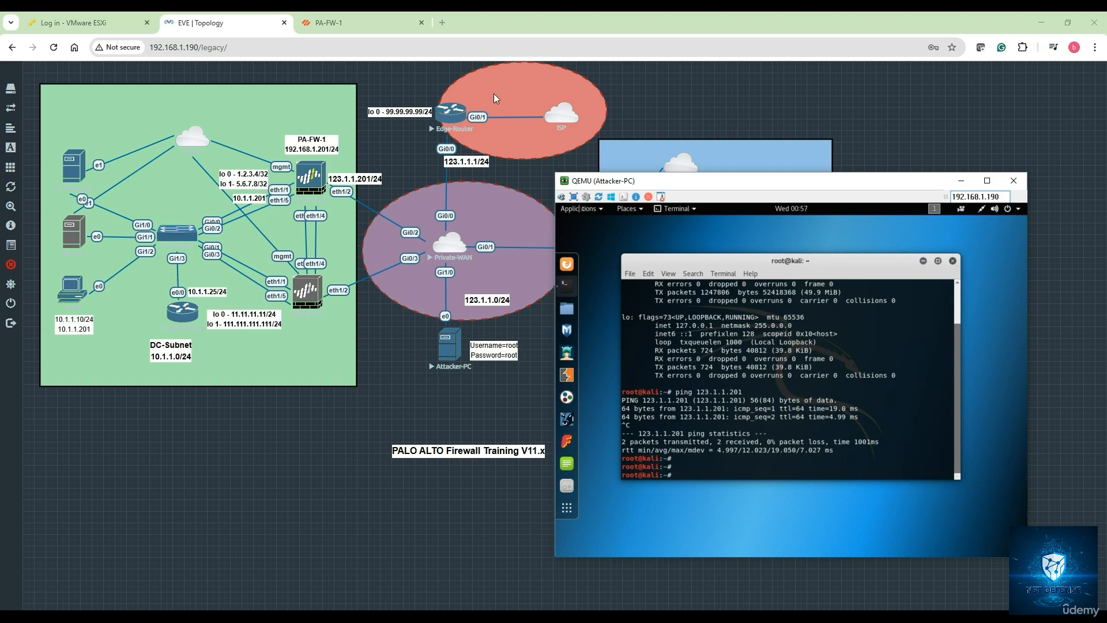
# Review the Internet Access rule's source, destination, application, service and action tabs, then save it
pyautogui.click(358, 22)
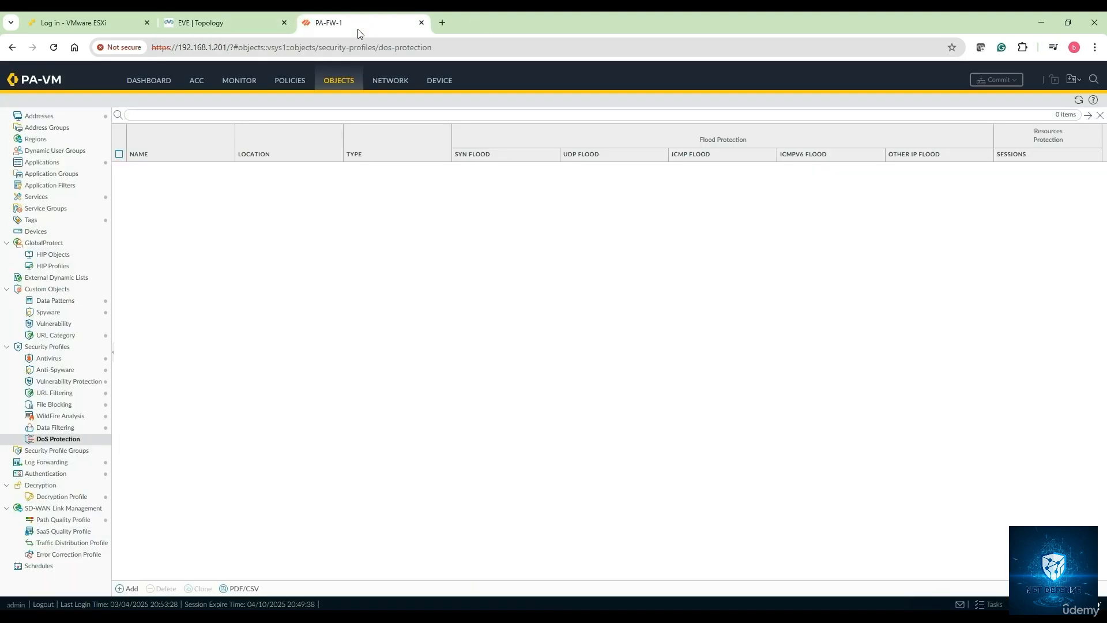
pyautogui.click(292, 88)
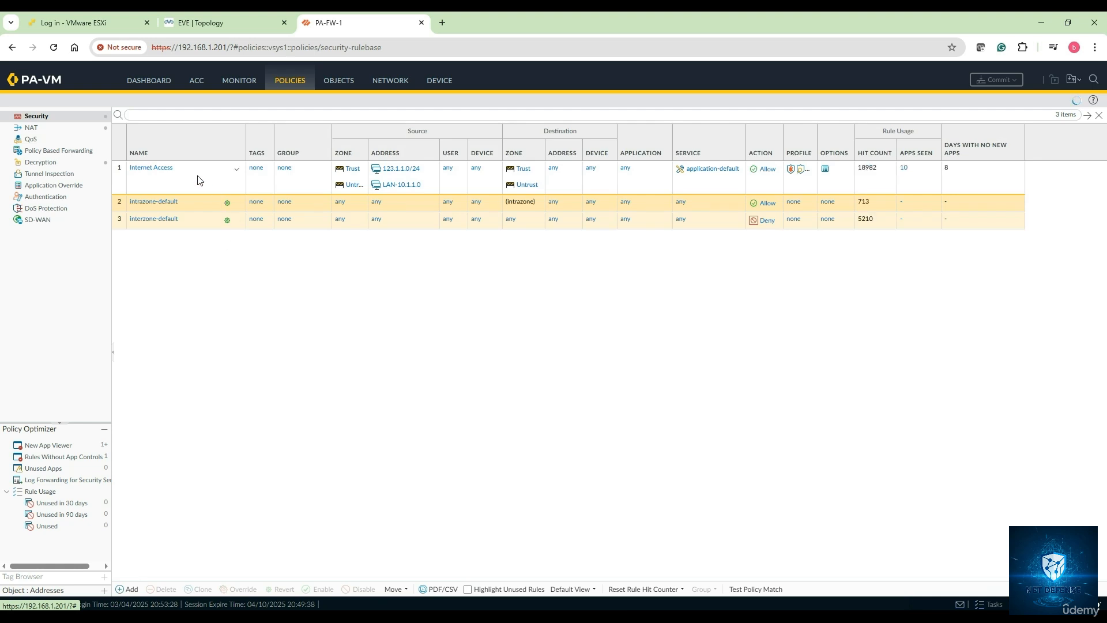
pyautogui.click(166, 173)
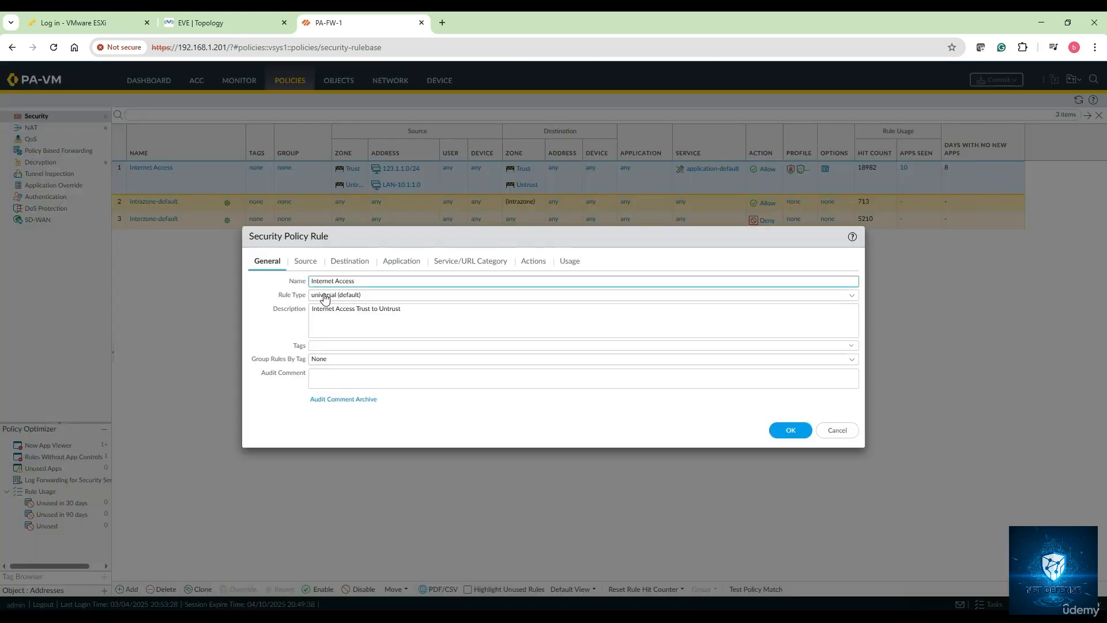
pyautogui.click(306, 262)
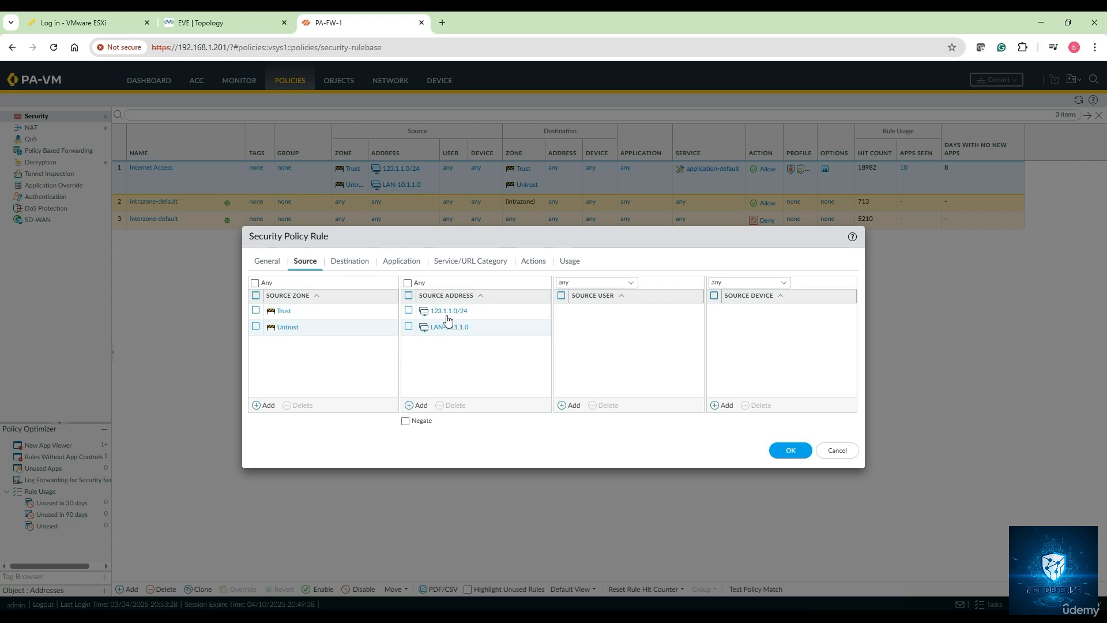
pyautogui.click(350, 262)
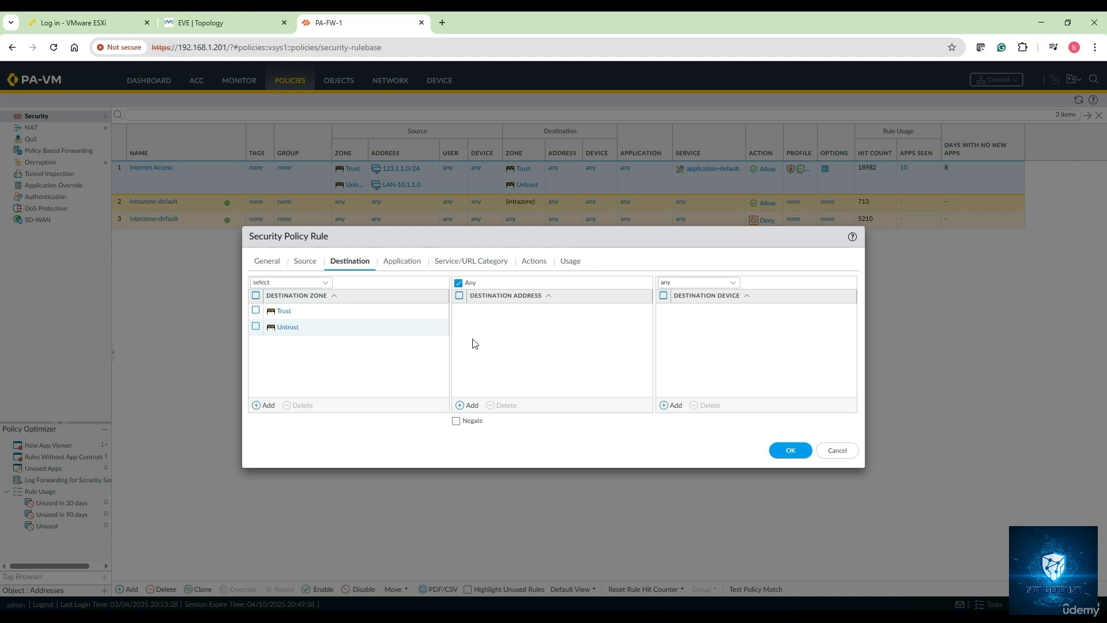
pyautogui.click(405, 261)
pyautogui.click(466, 263)
pyautogui.click(529, 262)
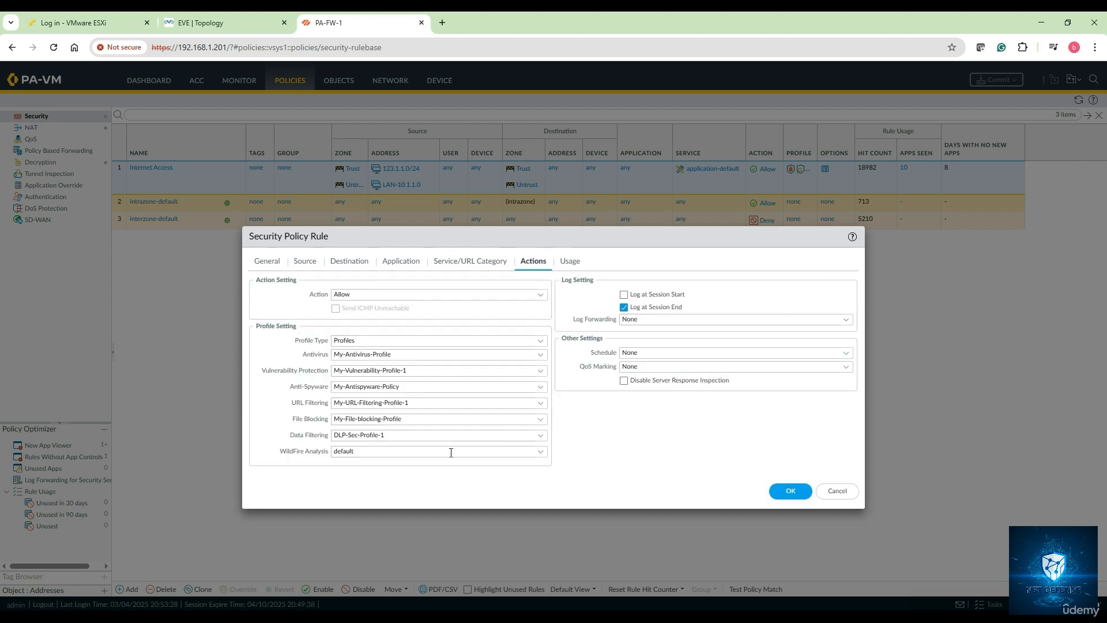
pyautogui.click(790, 491)
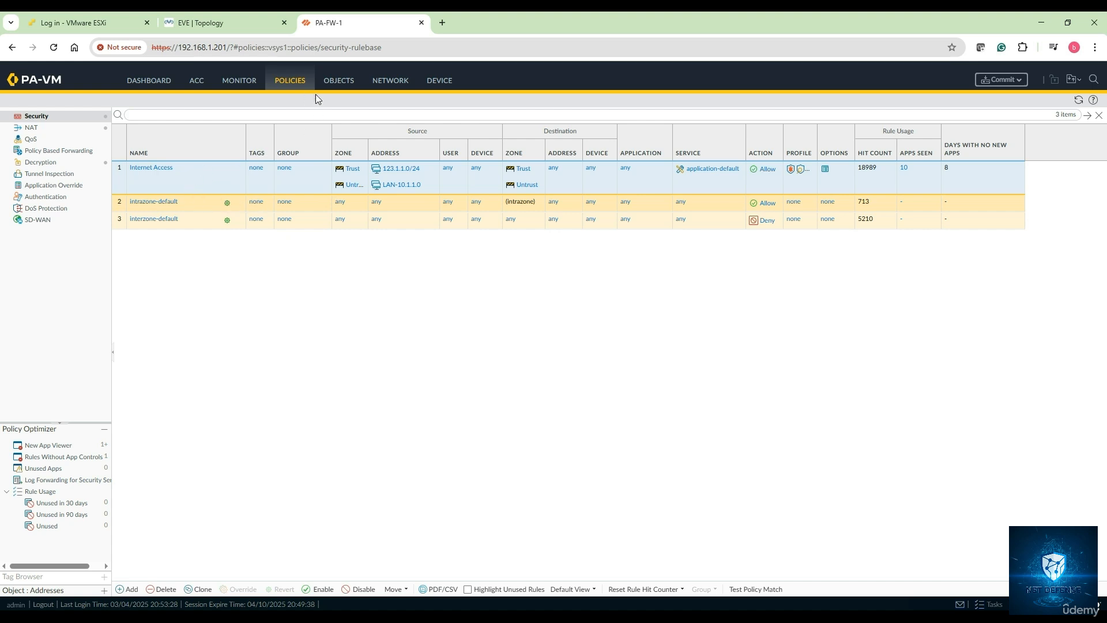
# Create a new DoS Protection profile and name it DOS-Protection-Profile-1
pyautogui.click(346, 83)
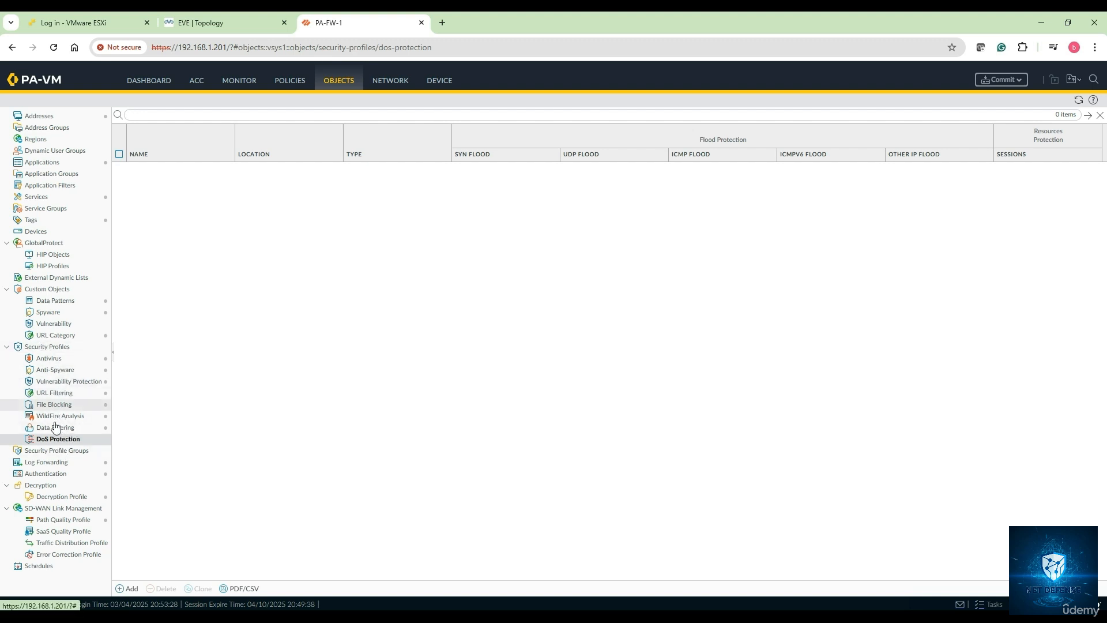
pyautogui.click(55, 442)
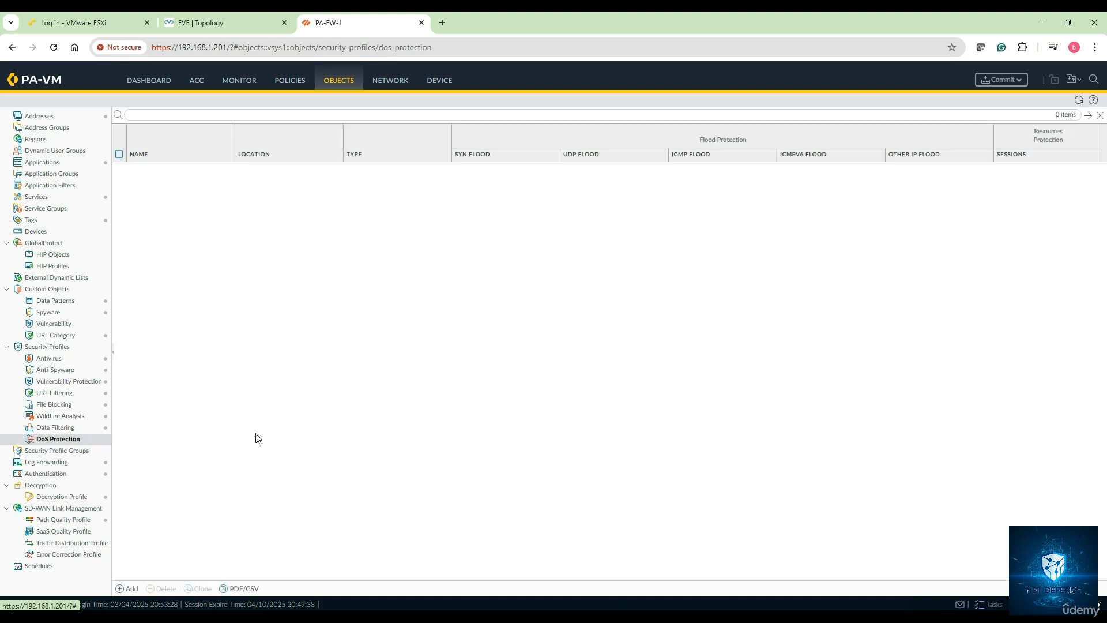
pyautogui.click(130, 588)
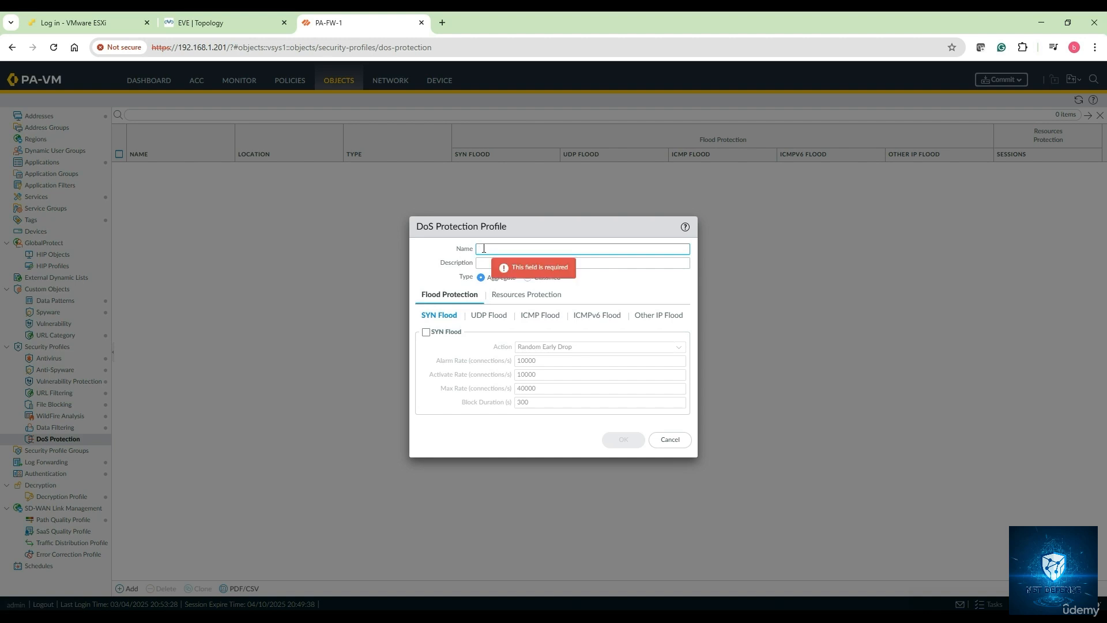
pyautogui.write('DOS-Prote')
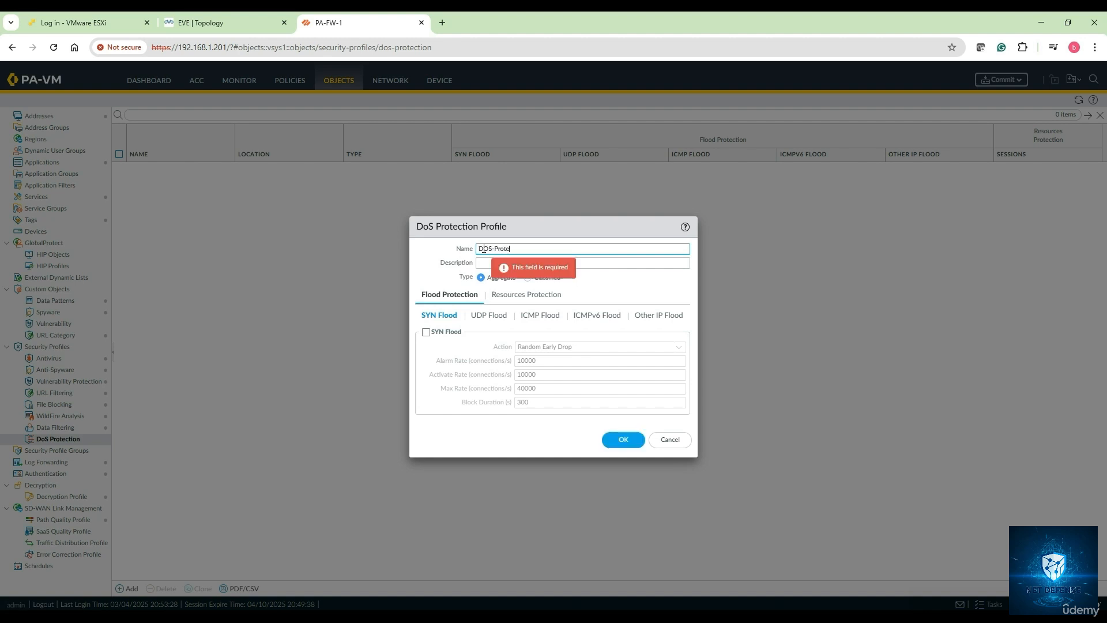
pyautogui.write('ction-Profile-1')
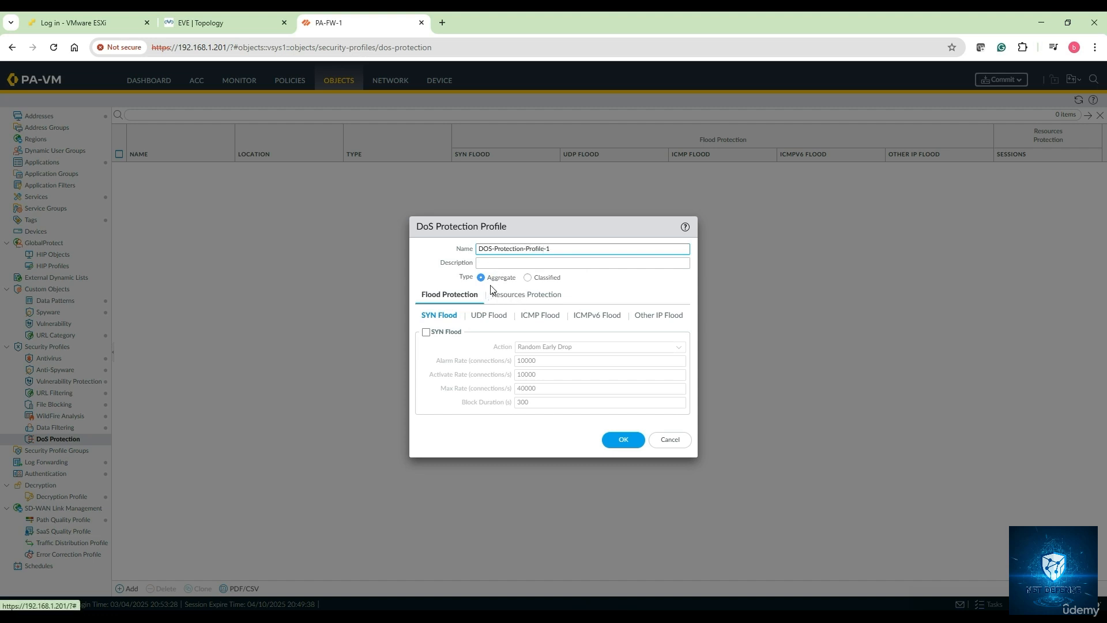
# Keep the profile type Aggregate and leave the concurrent sessions limit unchecked
pyautogui.click(527, 278)
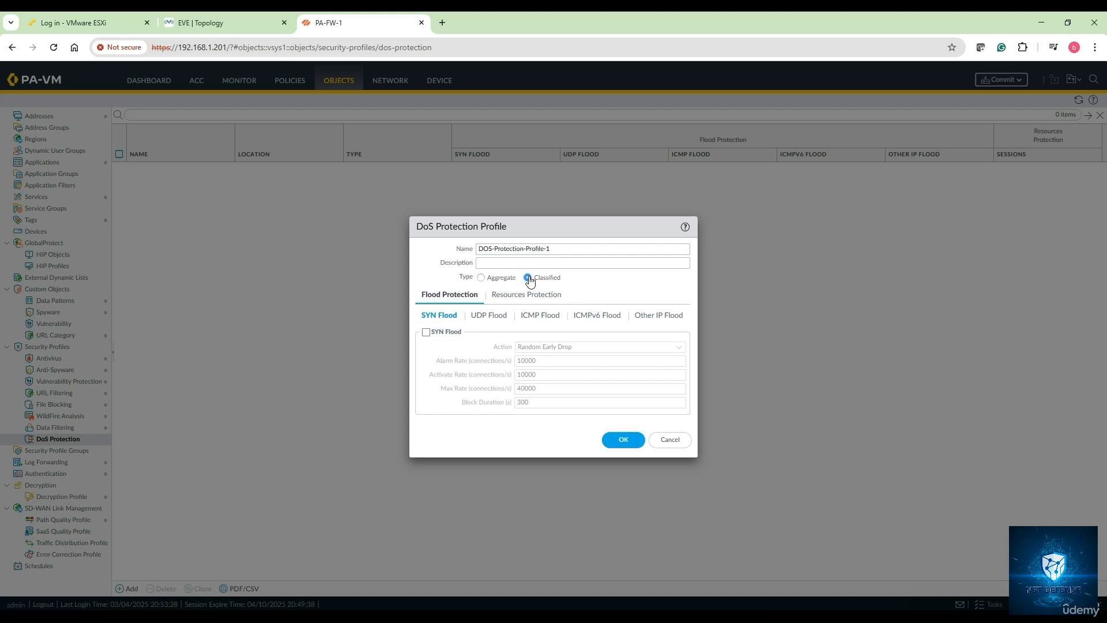
pyautogui.click(479, 279)
pyautogui.click(509, 296)
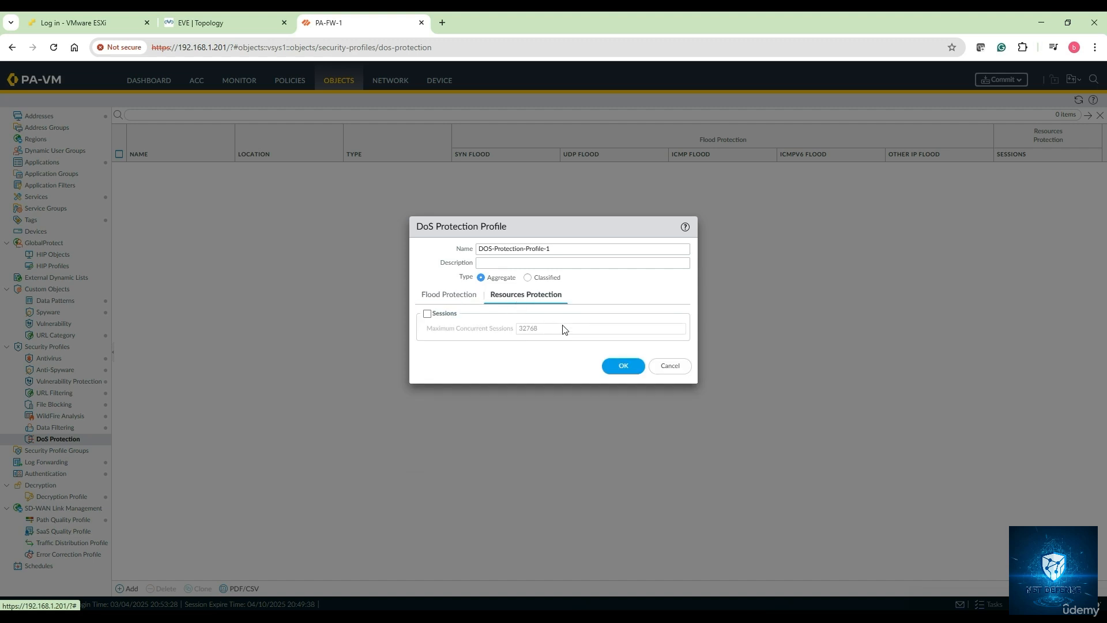
pyautogui.click(427, 314)
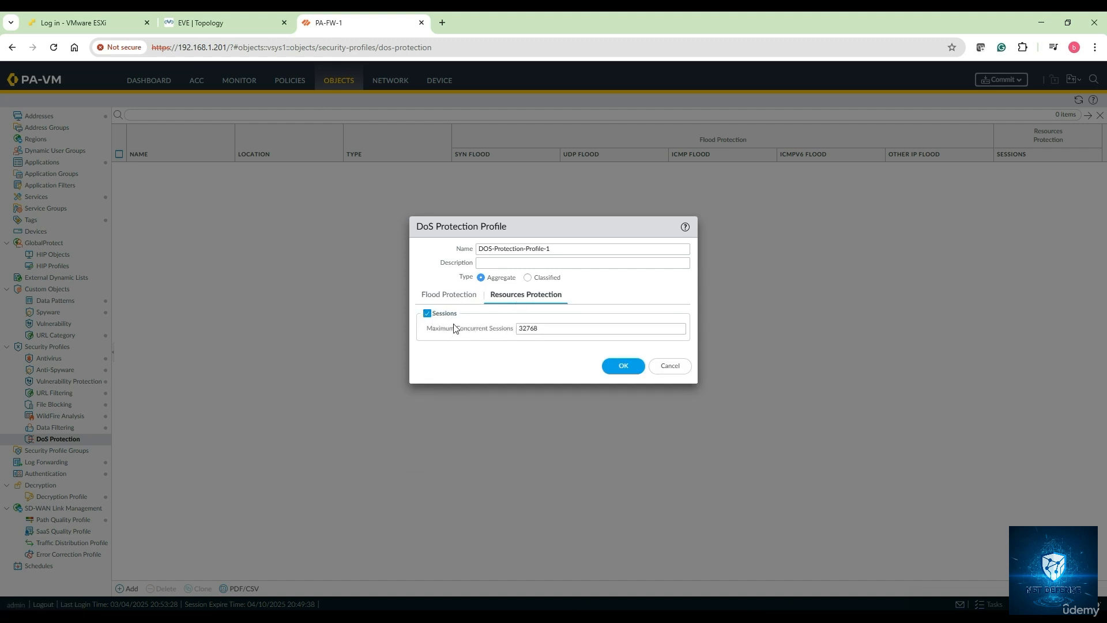
pyautogui.click(427, 313)
pyautogui.click(452, 296)
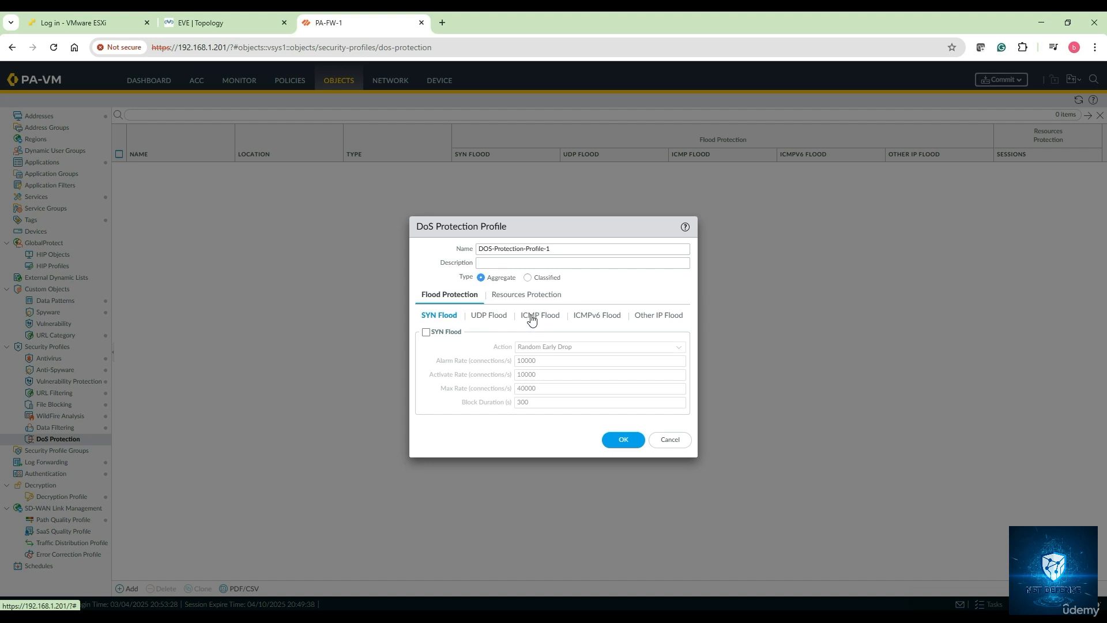
# Tick SYN Flood protection and keep Random Early Drop as its action
pyautogui.click(651, 319)
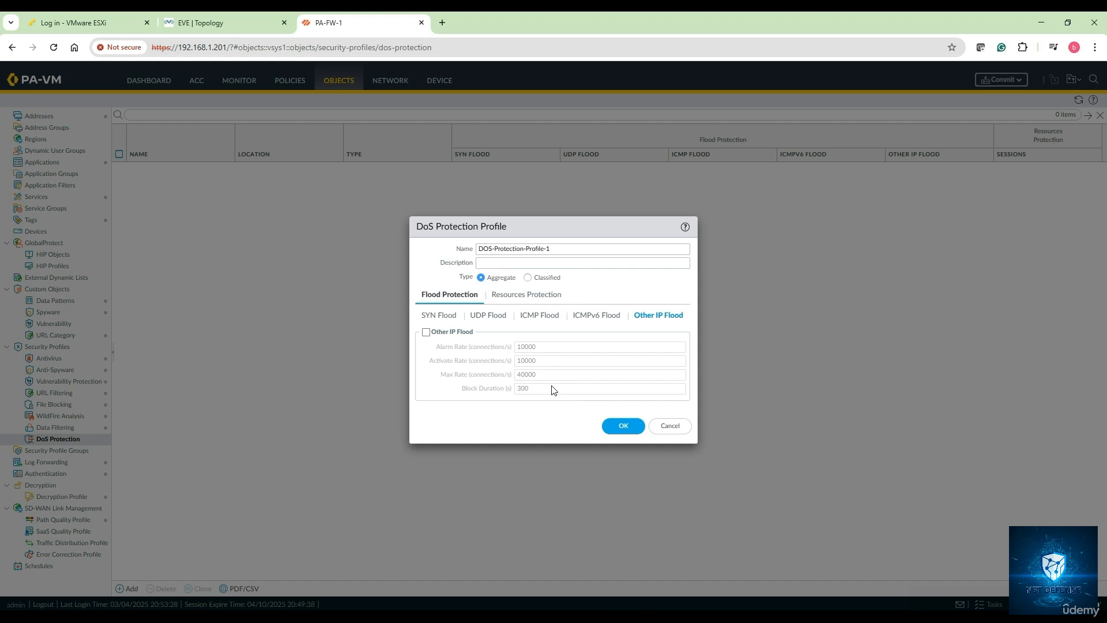
pyautogui.click(439, 315)
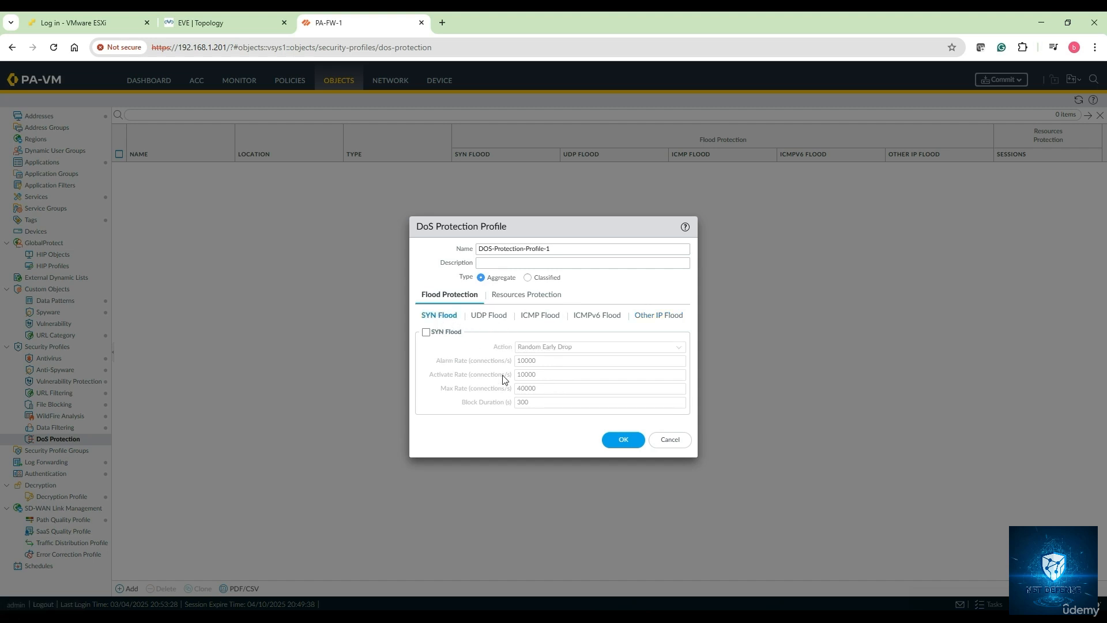
pyautogui.click(427, 333)
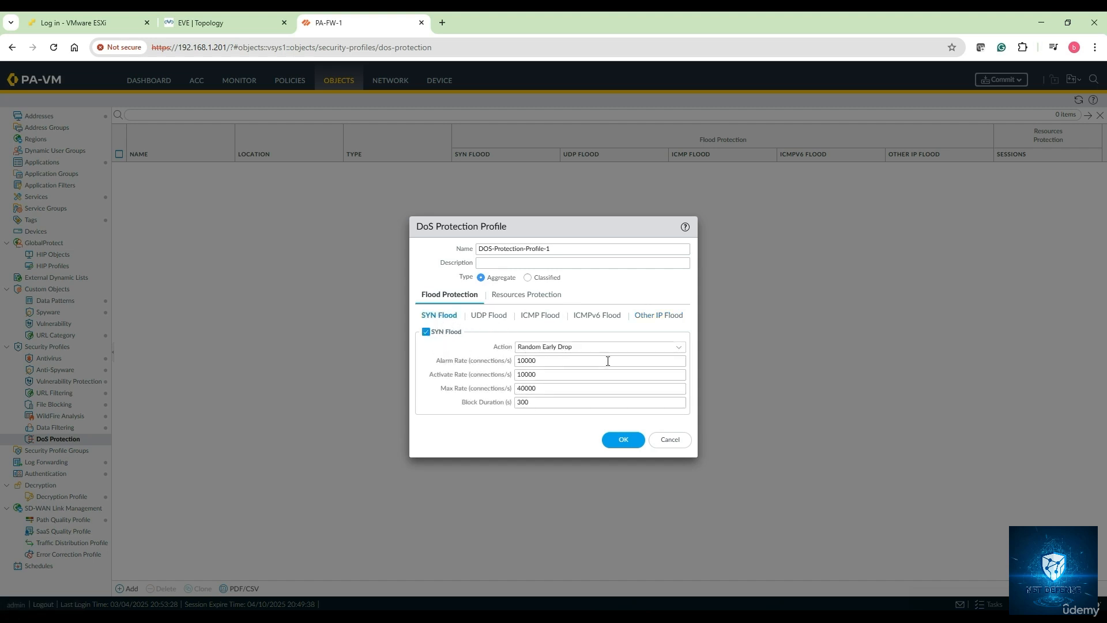
pyautogui.click(678, 348)
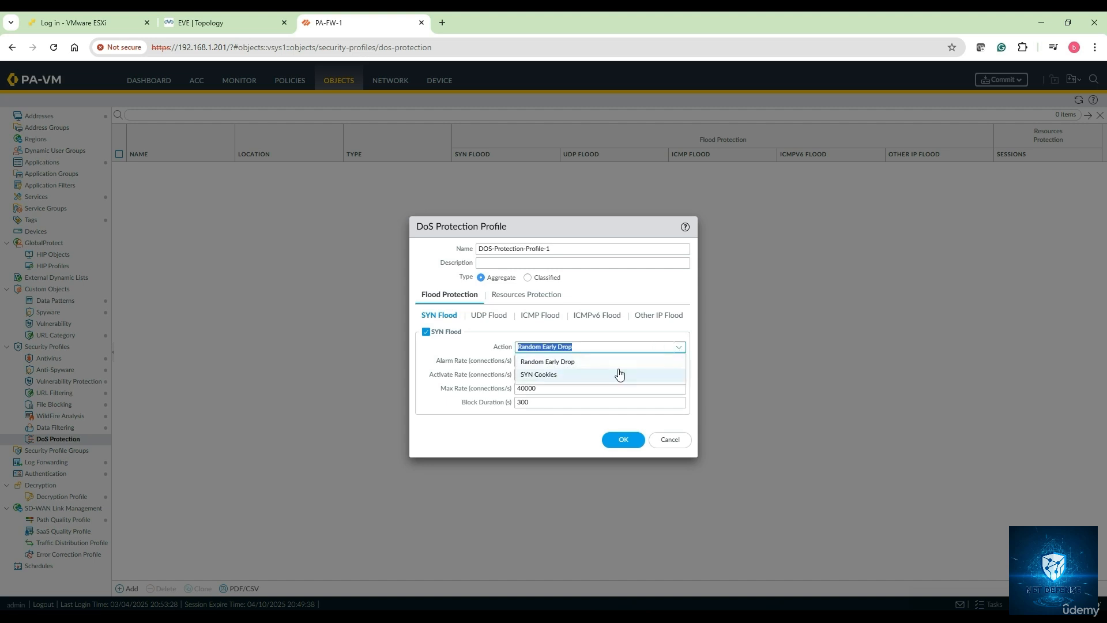
pyautogui.click(579, 360)
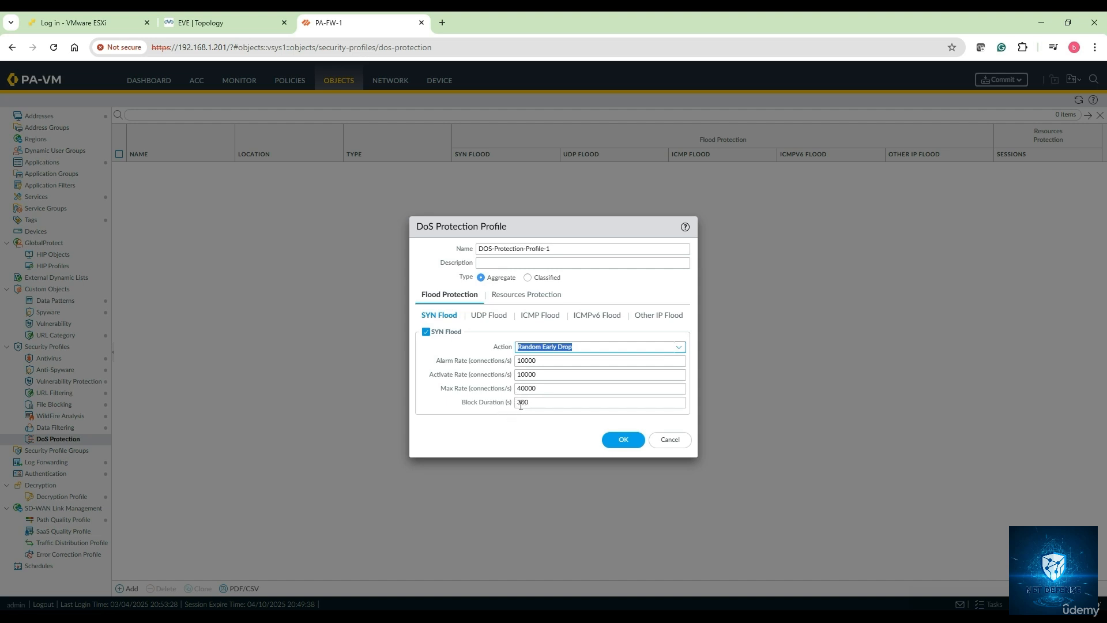
# Set SYN flood alarm, activate and max rates and block duration to 10
pyautogui.click(542, 362)
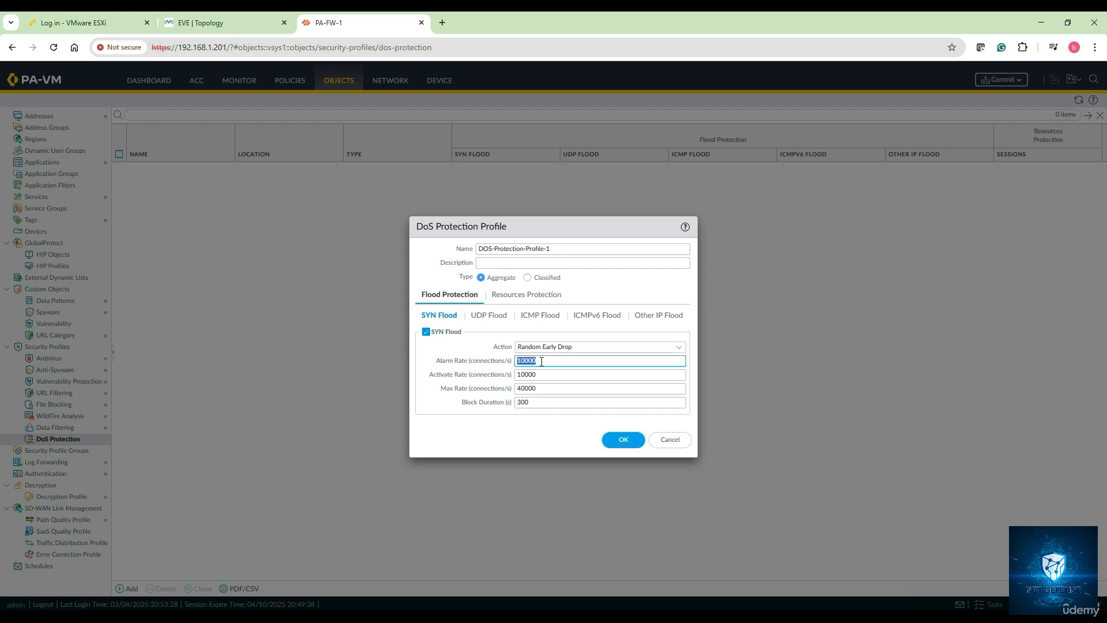
pyautogui.write('10')
pyautogui.click(539, 374)
pyautogui.write('10')
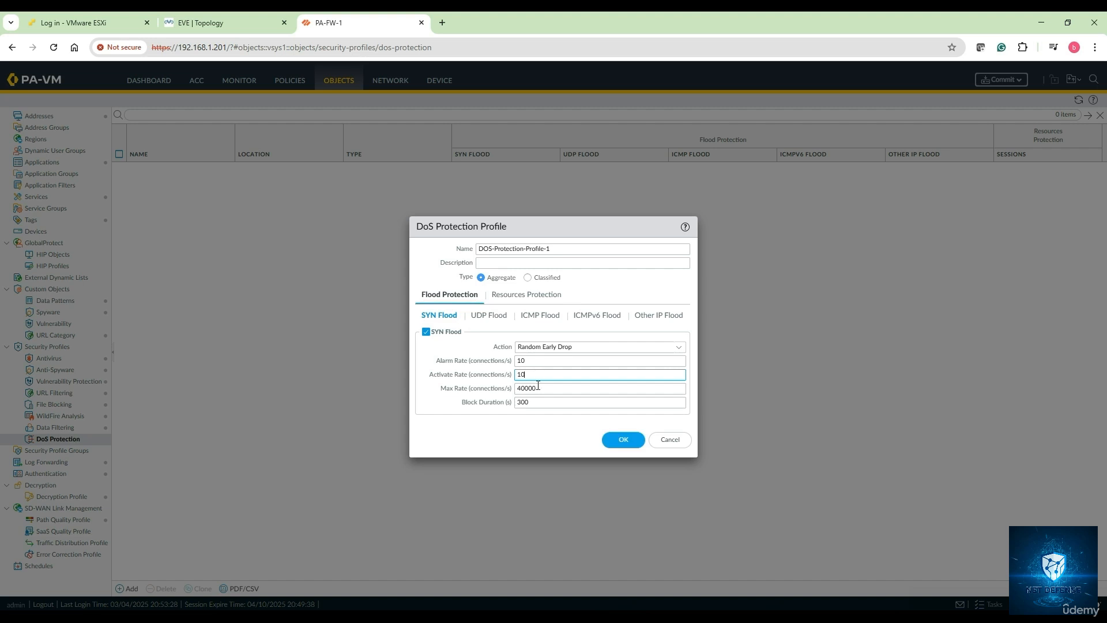
pyautogui.click(538, 387)
pyautogui.write('10')
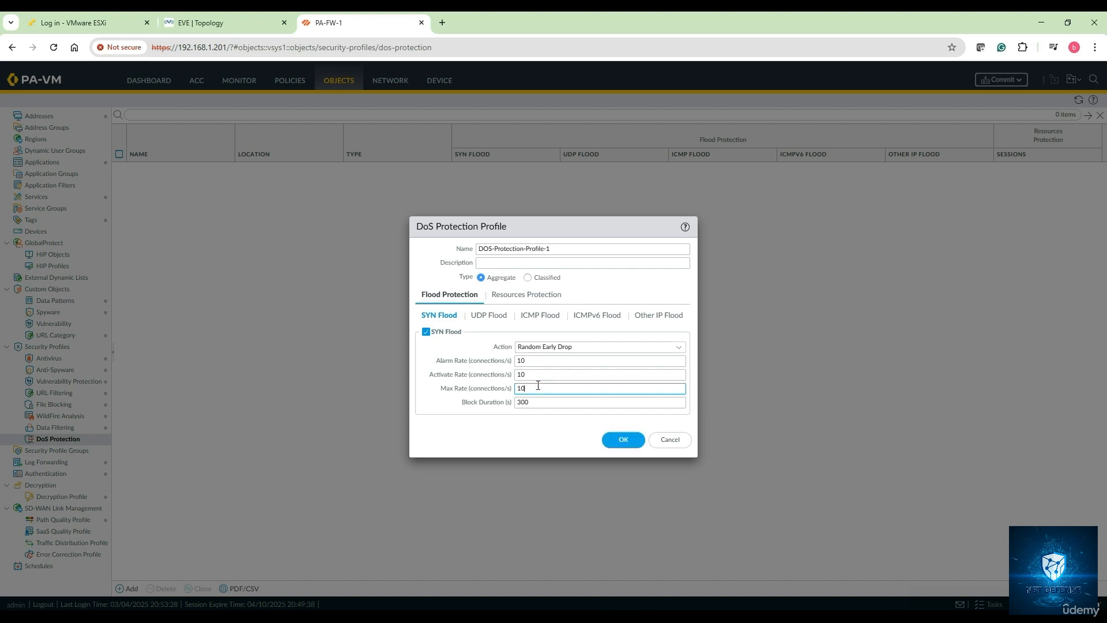
pyautogui.click(536, 400)
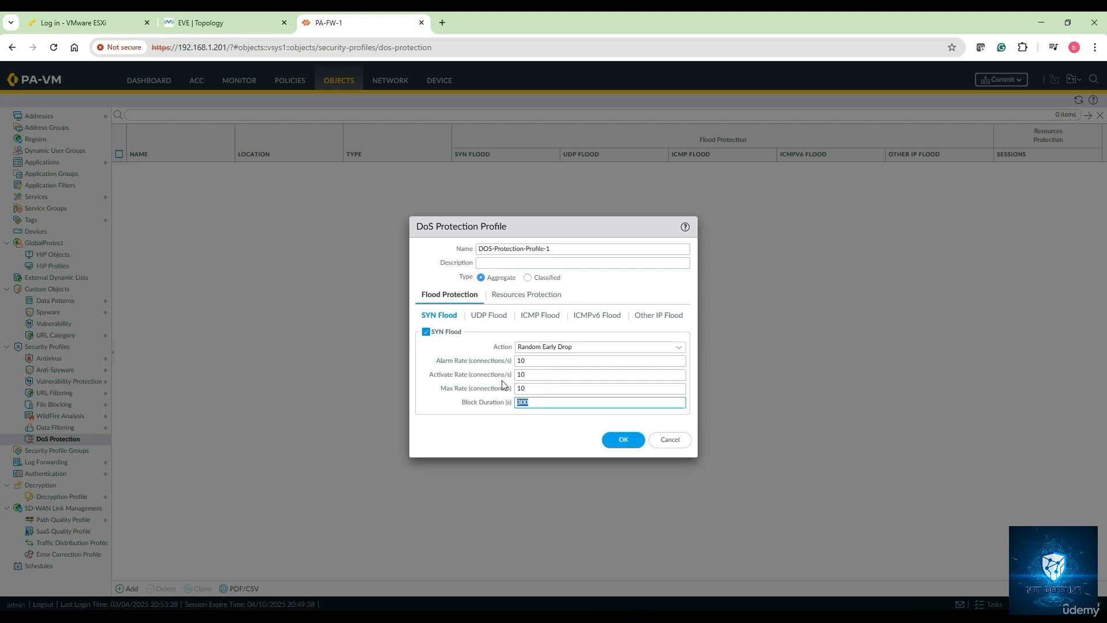
pyautogui.write('10')
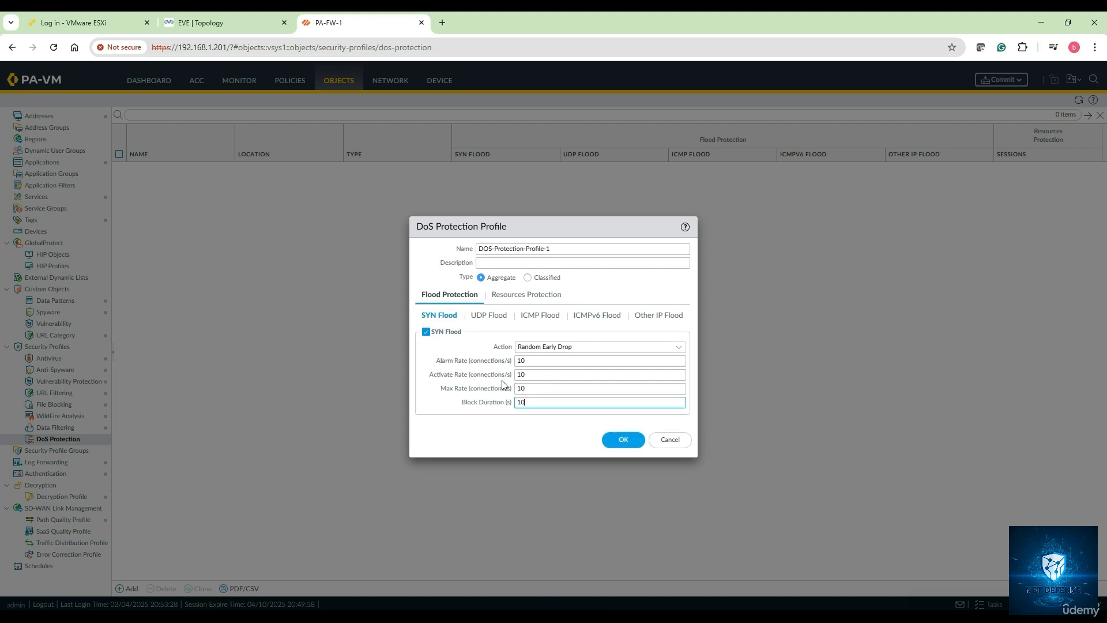
# Enable UDP flood protection with alarm, activate, max rate and block duration at 10
pyautogui.click(483, 319)
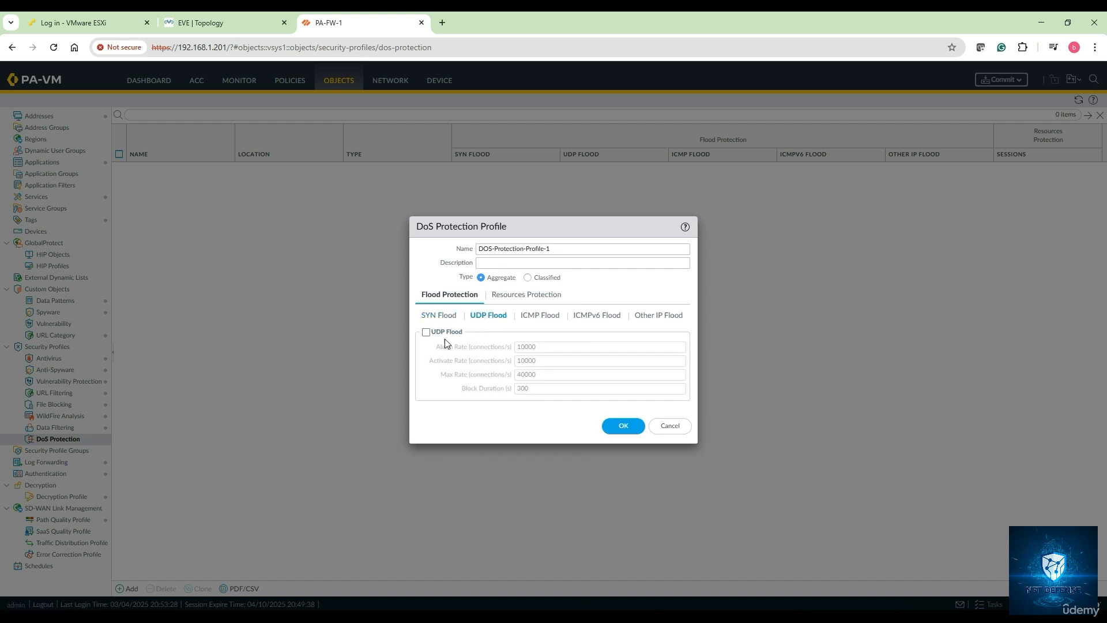
pyautogui.click(426, 333)
pyautogui.click(542, 348)
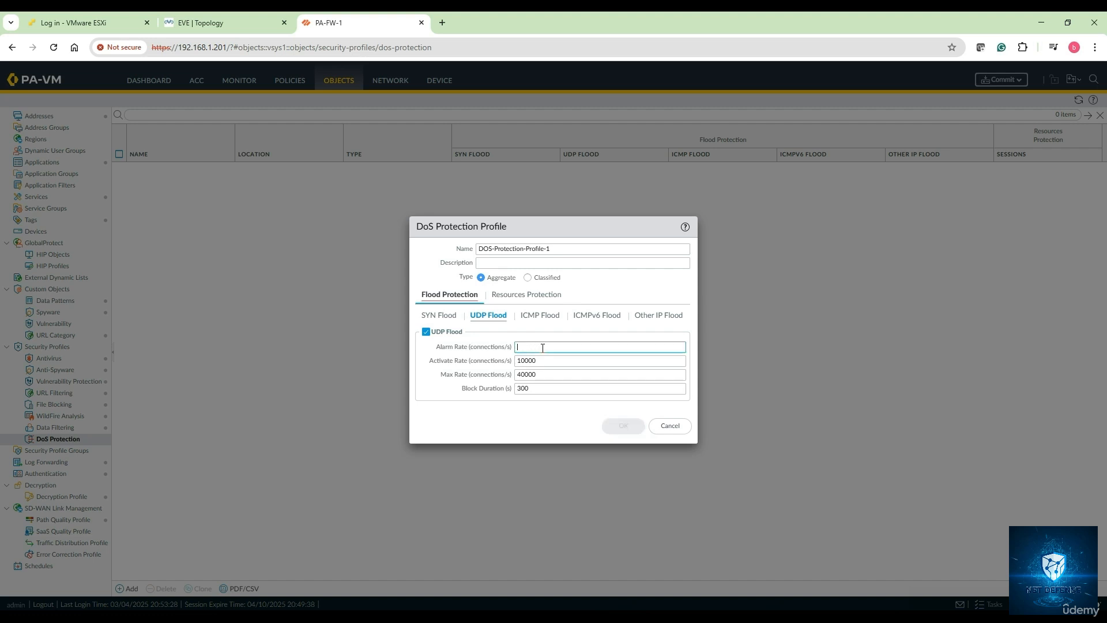
pyautogui.press('BackSpace')
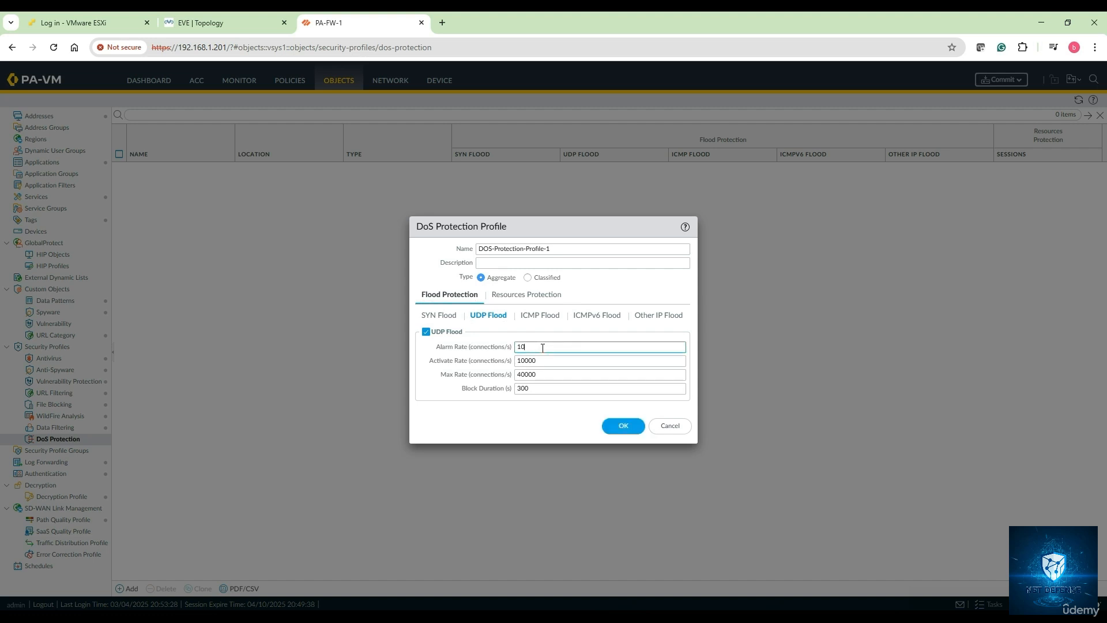
pyautogui.click(541, 360)
pyautogui.doubleClick(540, 362)
pyautogui.write('10')
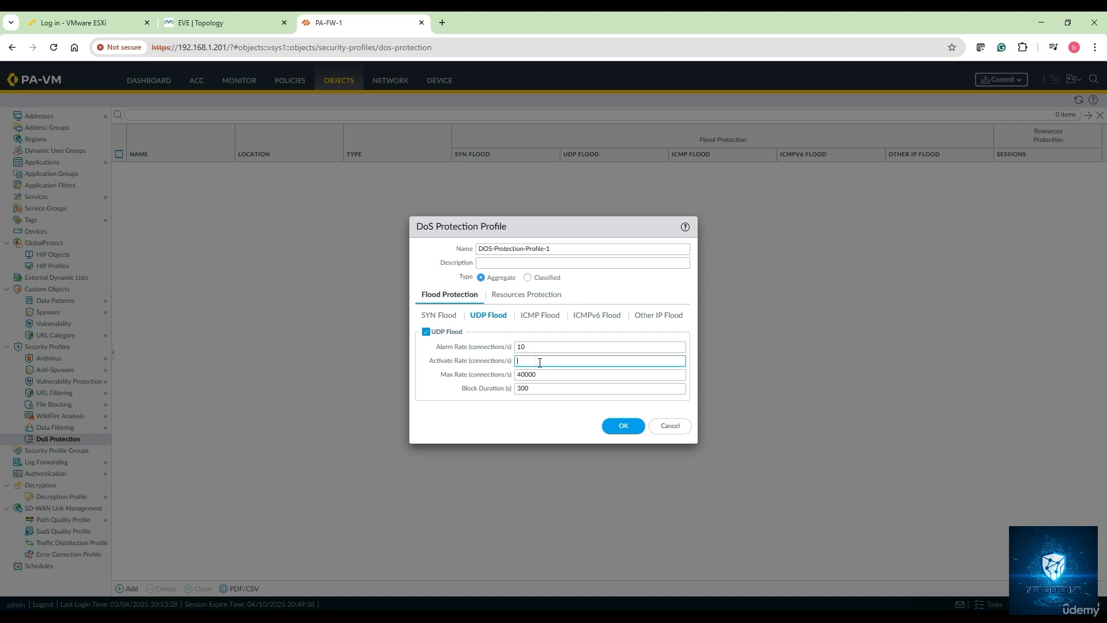
pyautogui.doubleClick(528, 374)
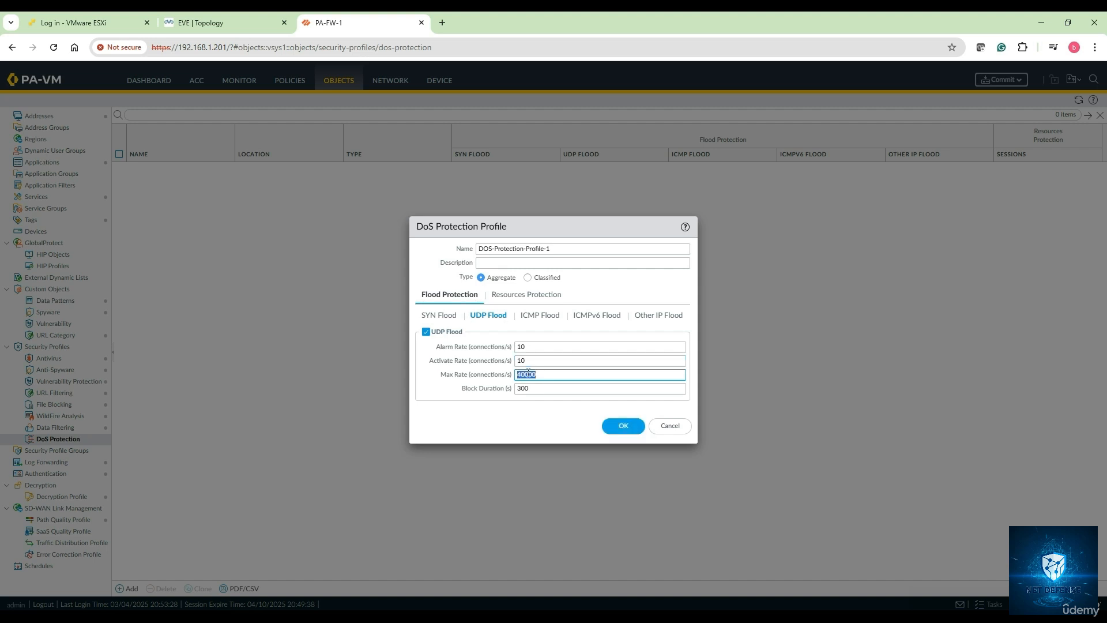
pyautogui.write('10')
pyautogui.doubleClick(524, 388)
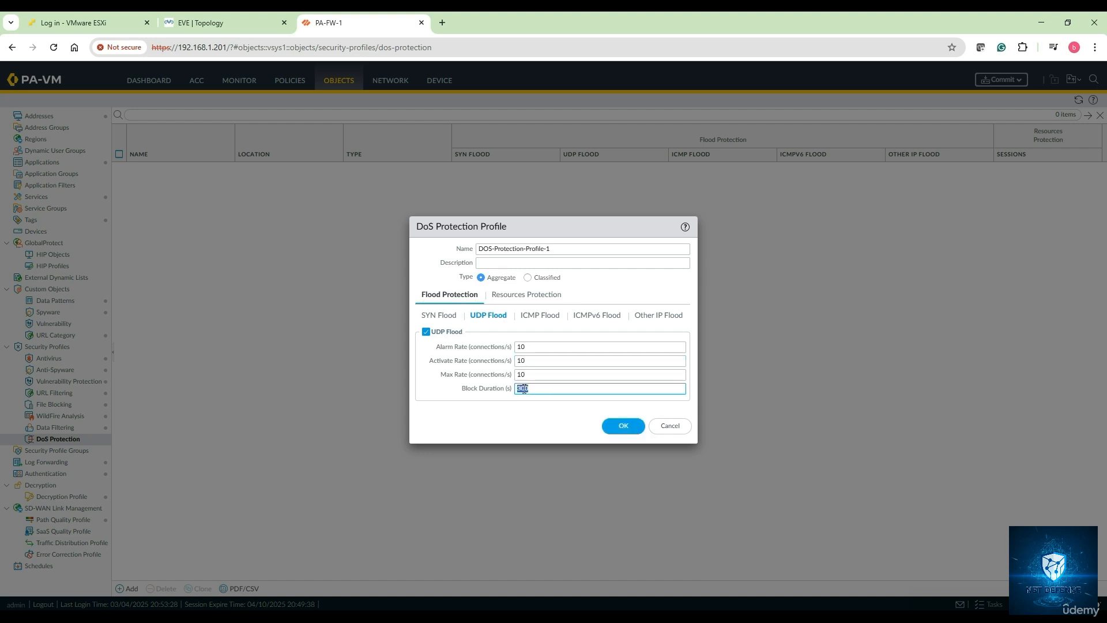
pyautogui.write('10')
pyautogui.click(531, 317)
# Enable ICMP flood with alarm, activate, max rate and block duration 10, and save the profile
pyautogui.click(426, 332)
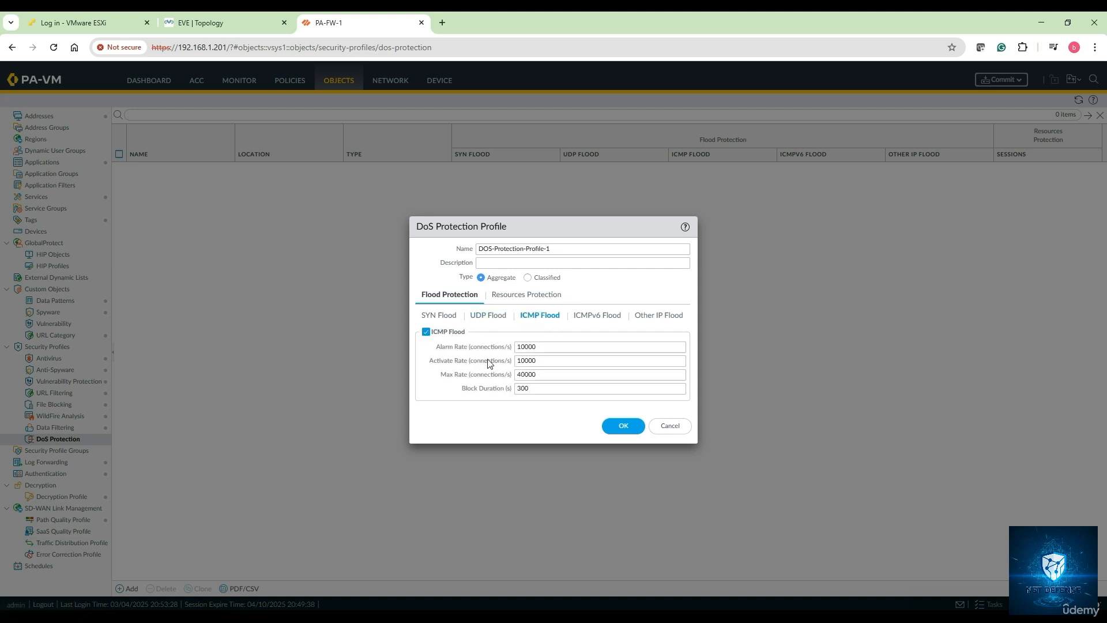
pyautogui.click(538, 348)
pyautogui.doubleClick(538, 349)
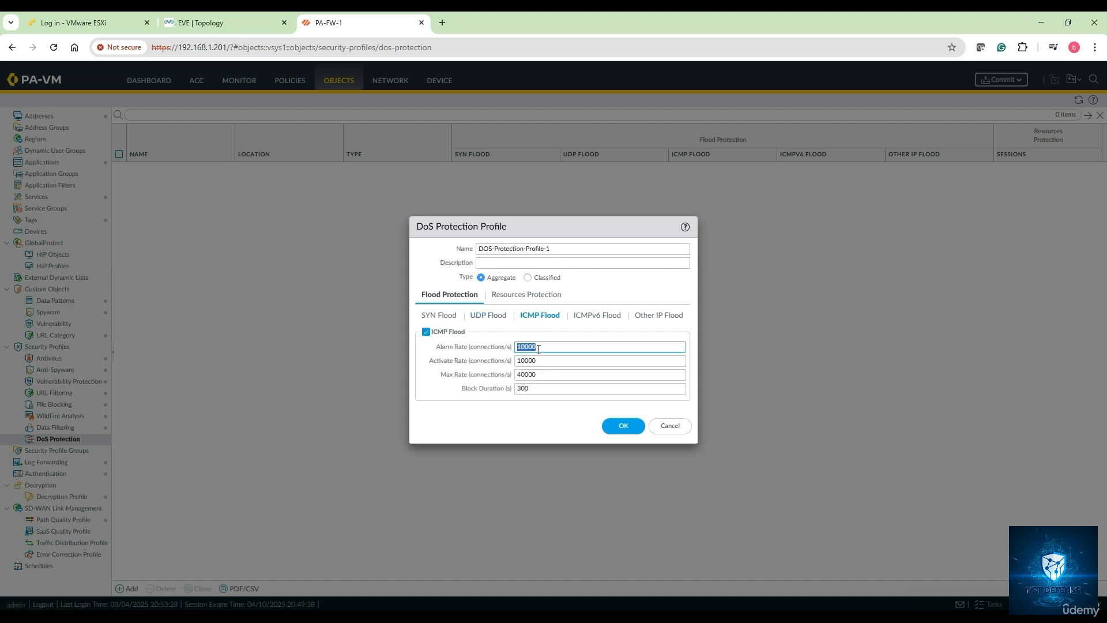
pyautogui.write('10')
pyautogui.click(538, 360)
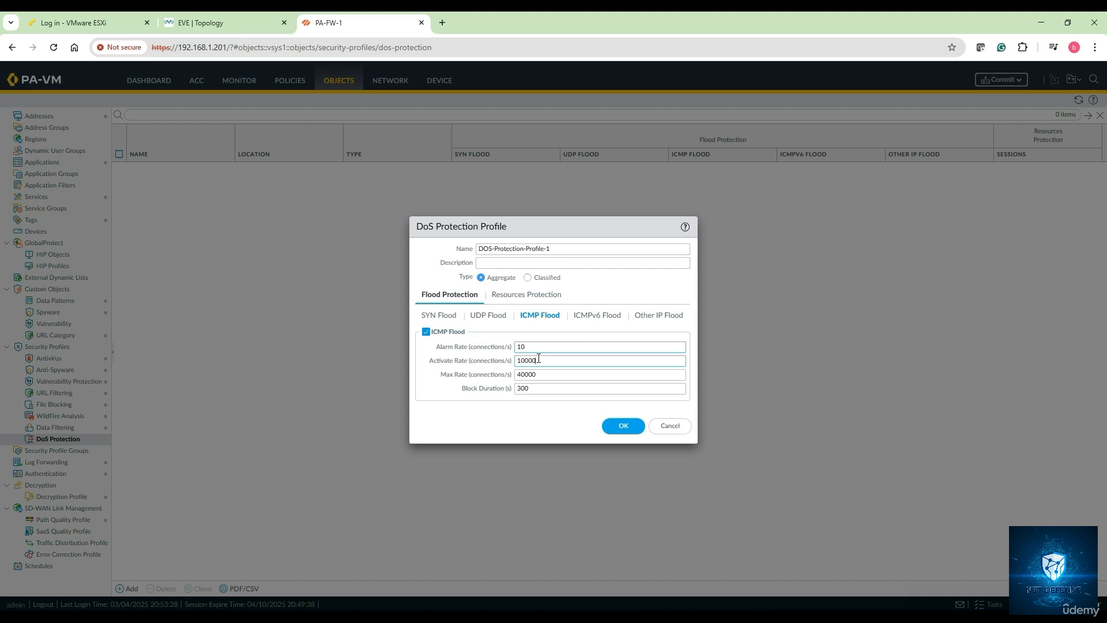
pyautogui.doubleClick(538, 360)
pyautogui.write('10')
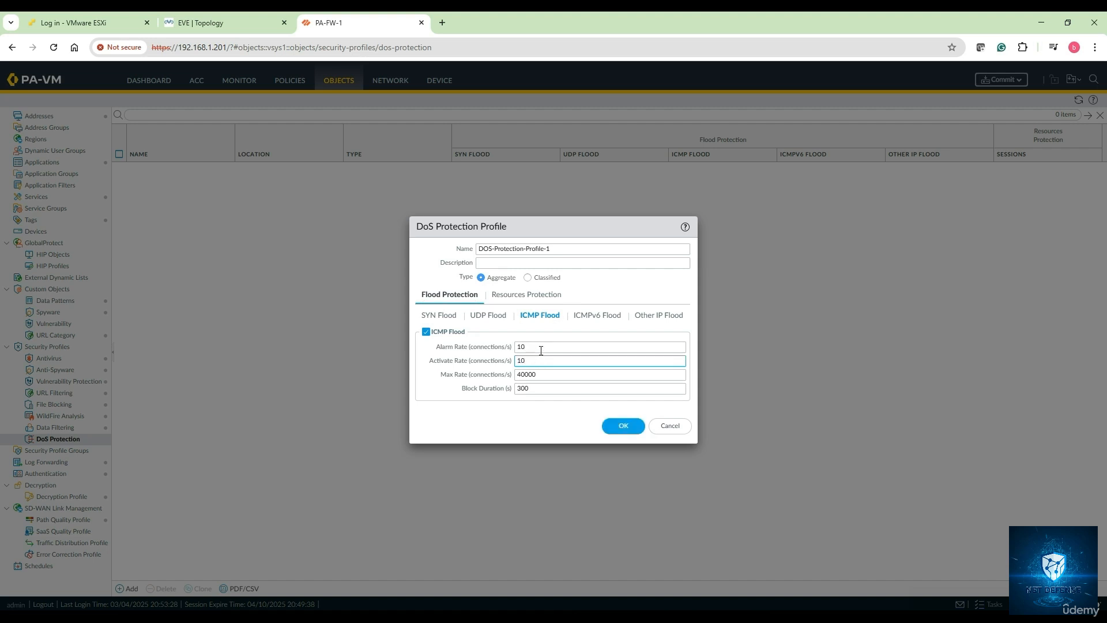
pyautogui.doubleClick(534, 376)
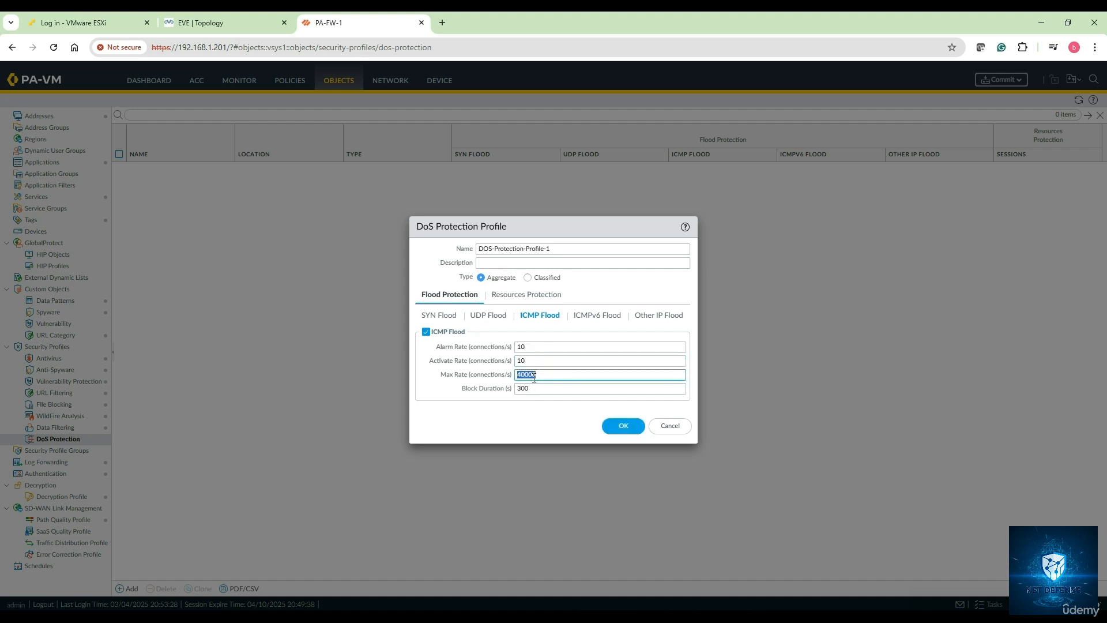
pyautogui.write('10')
pyautogui.doubleClick(532, 388)
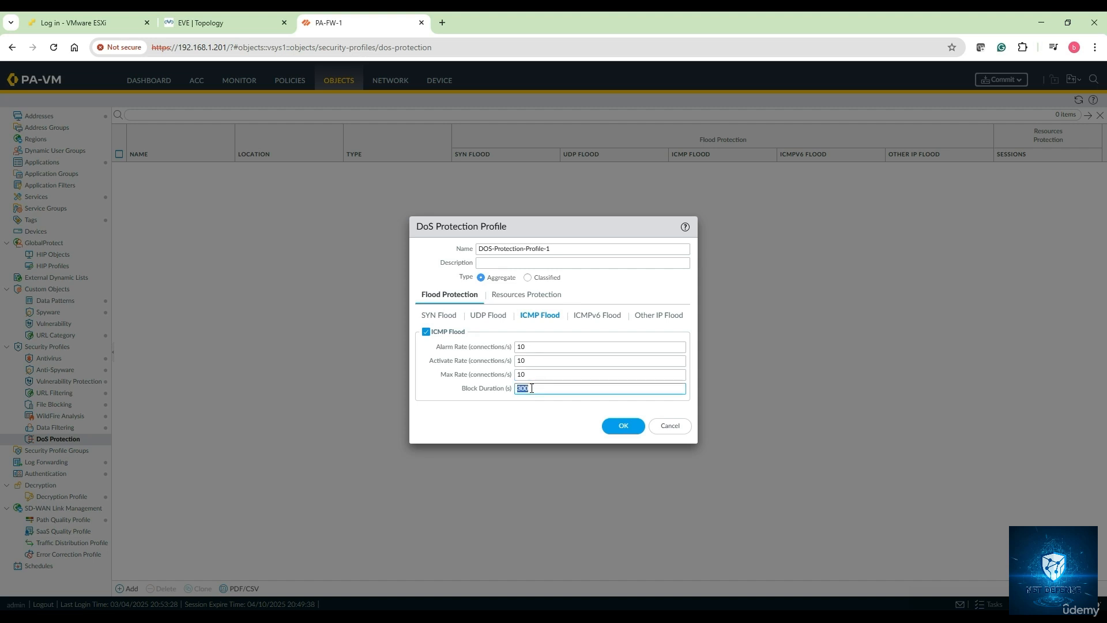
pyautogui.write('10')
pyautogui.click(604, 427)
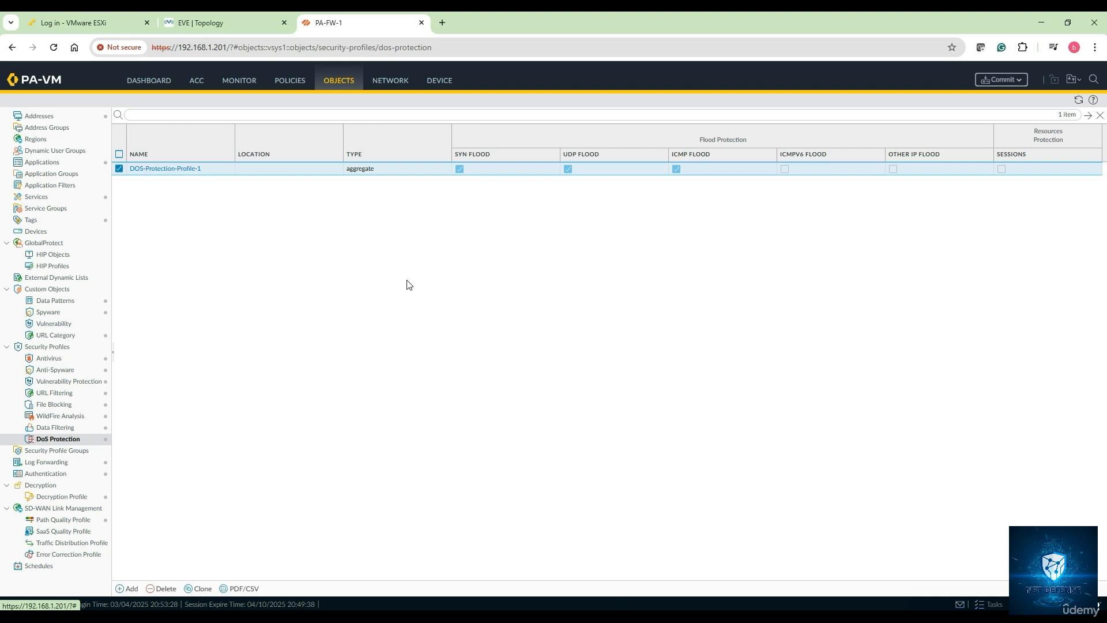
# Check the Internet Access rule's security profiles on its Actions tab and close it with OK
pyautogui.click(288, 89)
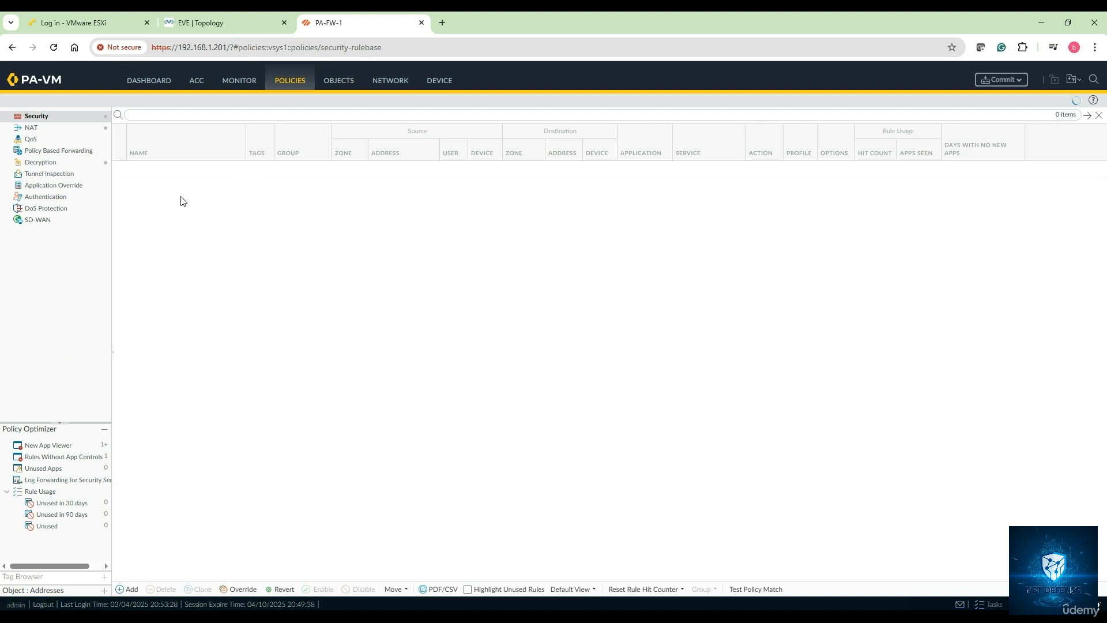
pyautogui.click(141, 169)
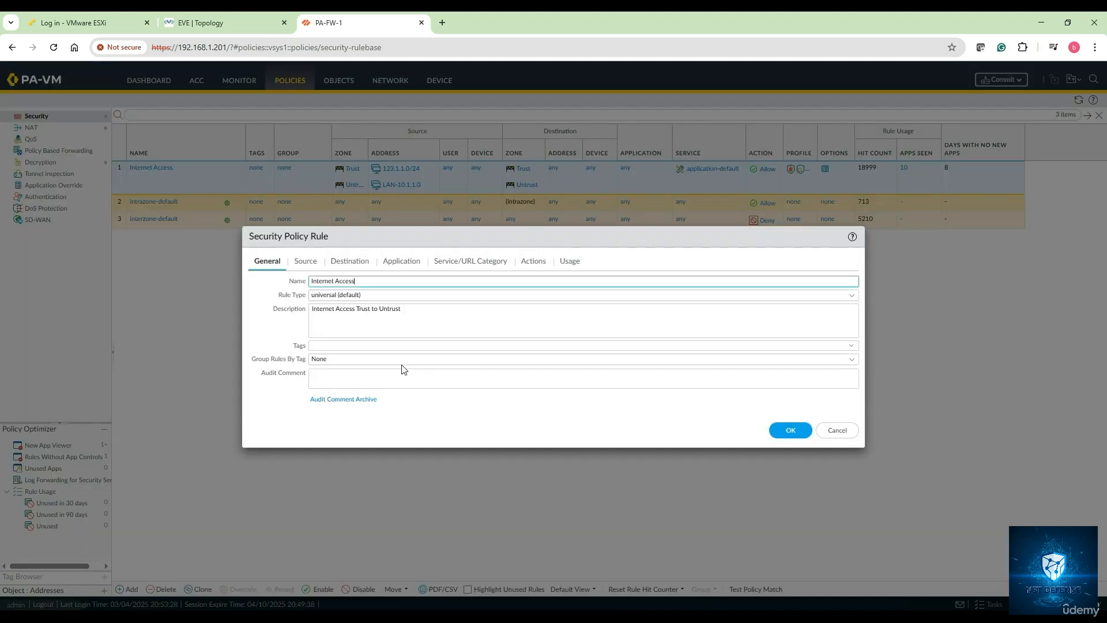
pyautogui.click(533, 264)
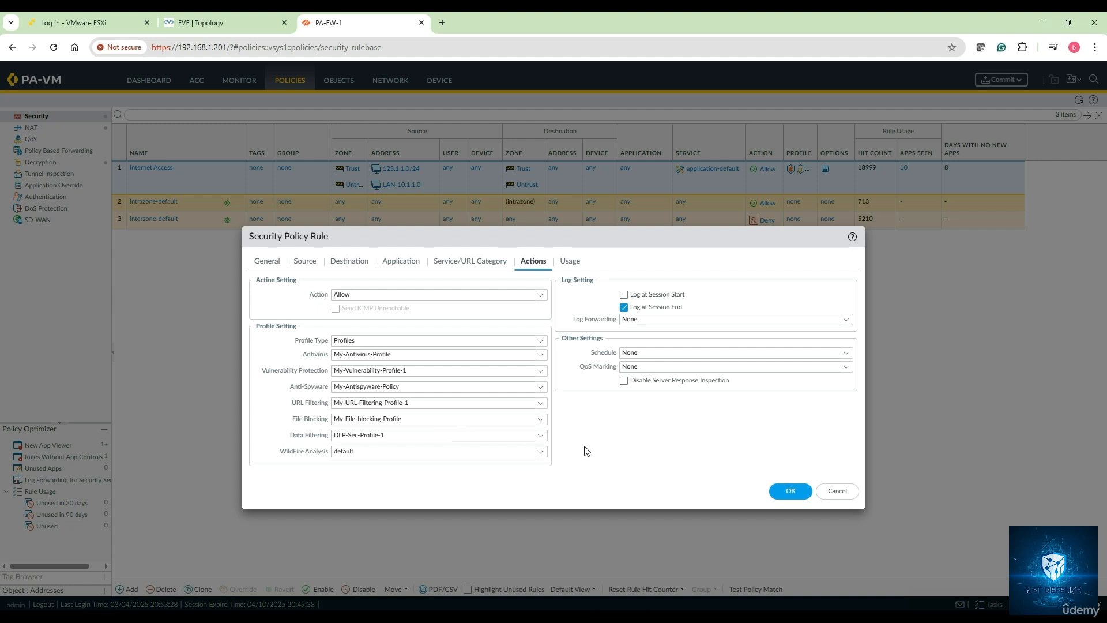
pyautogui.click(790, 492)
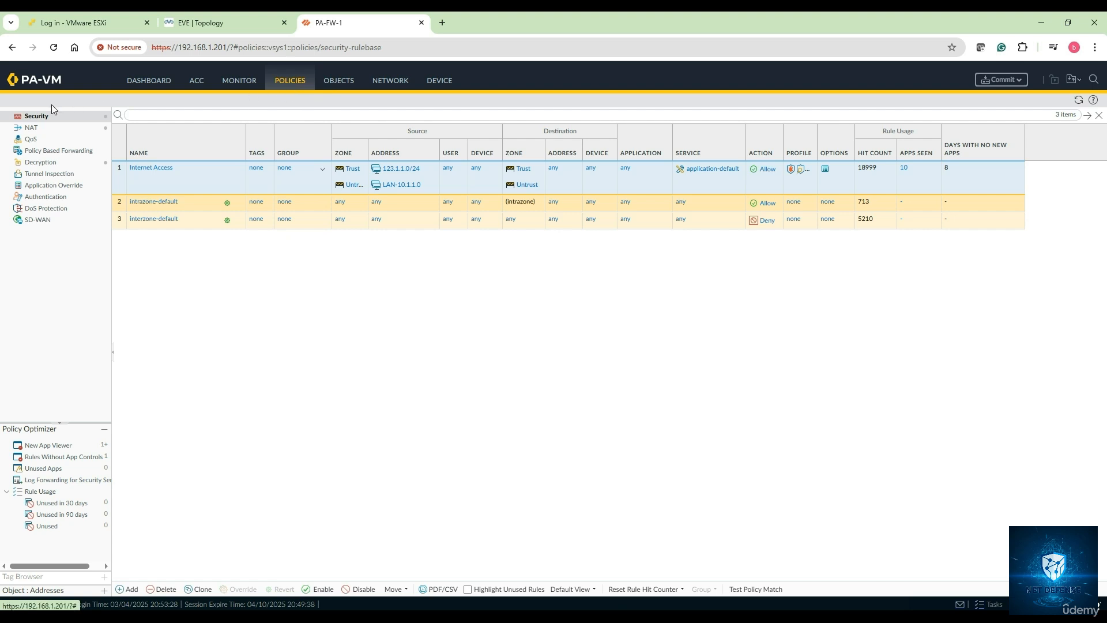
# Add a new DoS Protection policy rule named DOS
pyautogui.click(40, 210)
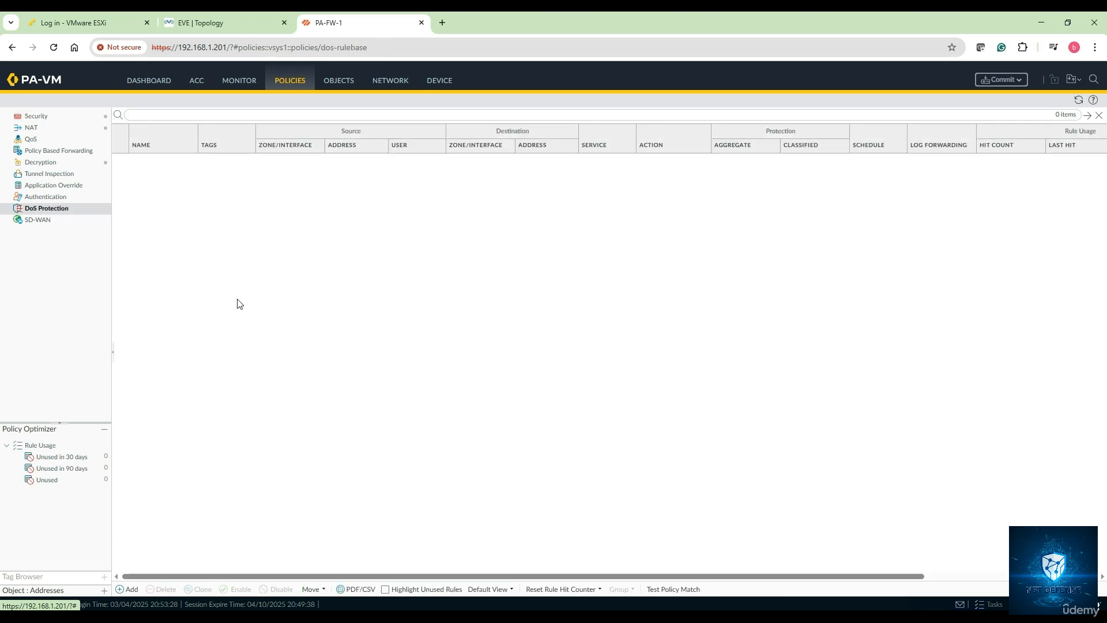
pyautogui.click(131, 589)
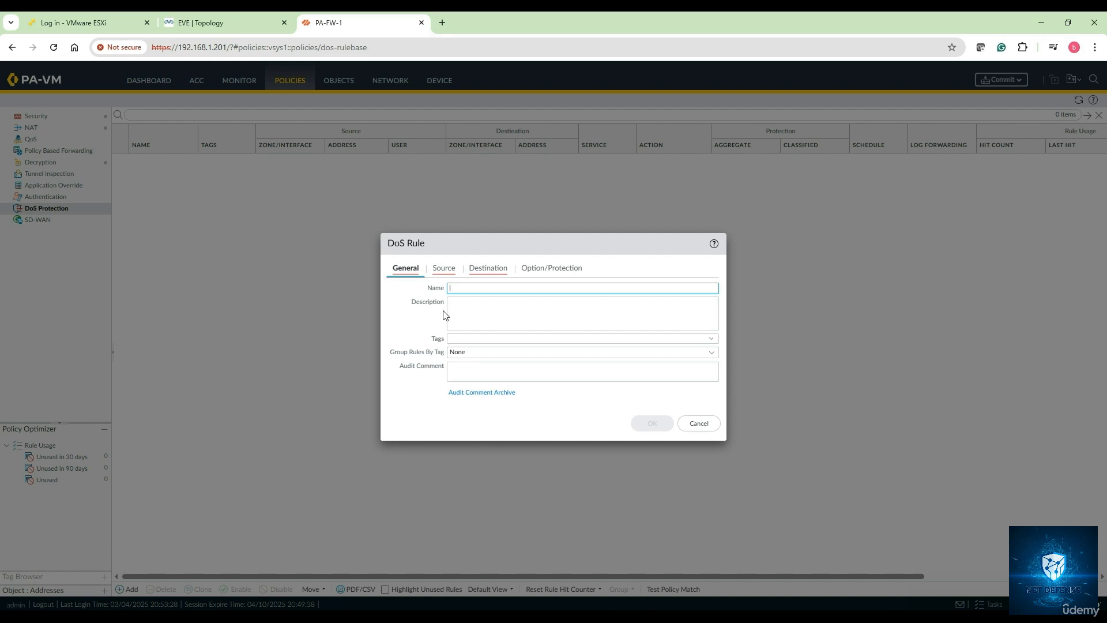
pyautogui.write('DOS-Prot-Sec-Pol-1')
# Set the rule's source zone to Untrust and source address to 123.1.1.0/24
pyautogui.click(445, 272)
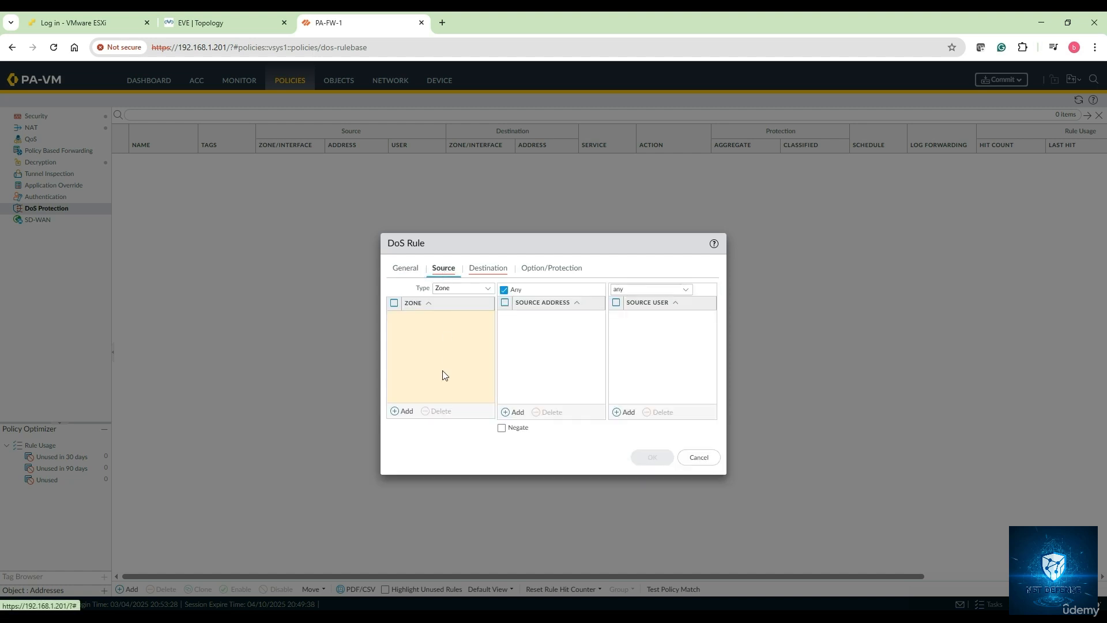
pyautogui.click(406, 413)
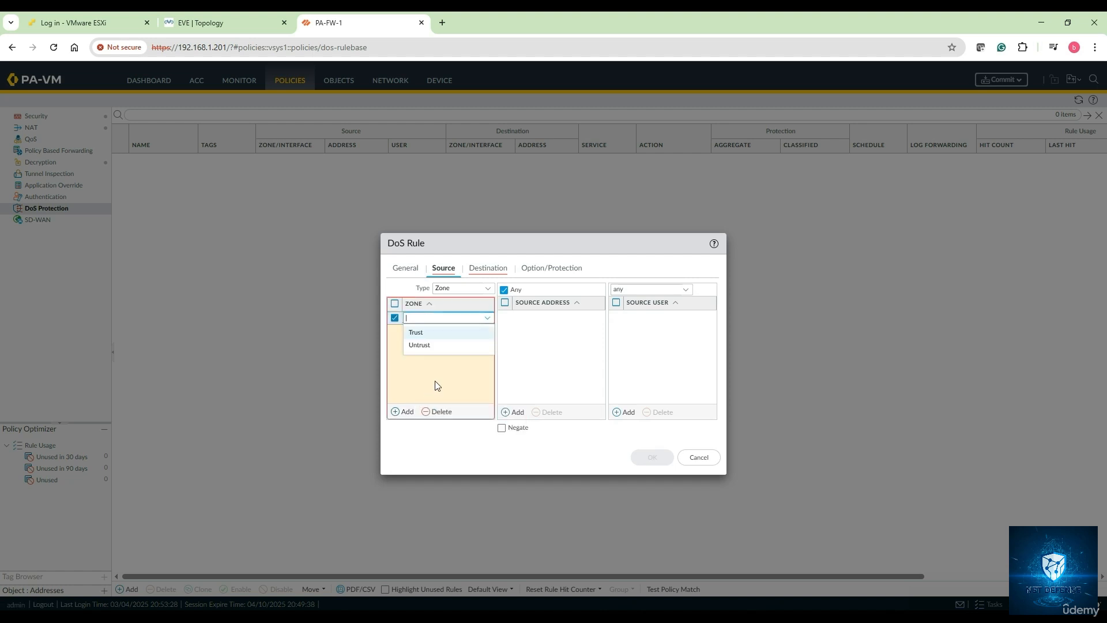
pyautogui.click(419, 345)
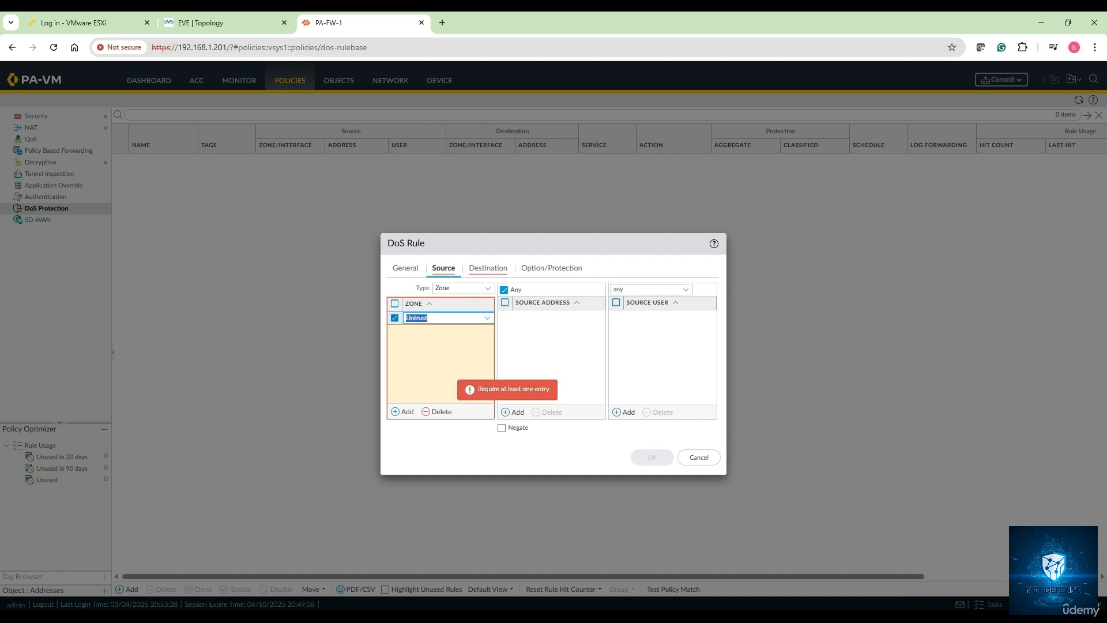
pyautogui.click(509, 412)
pyautogui.write('123')
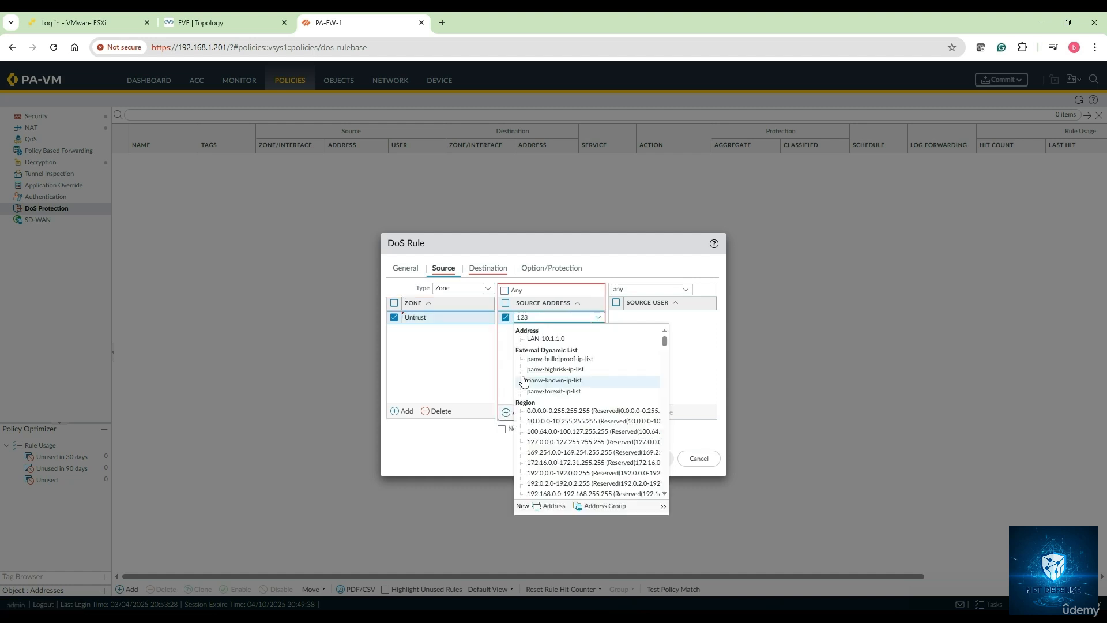
pyautogui.write('.1.1.')
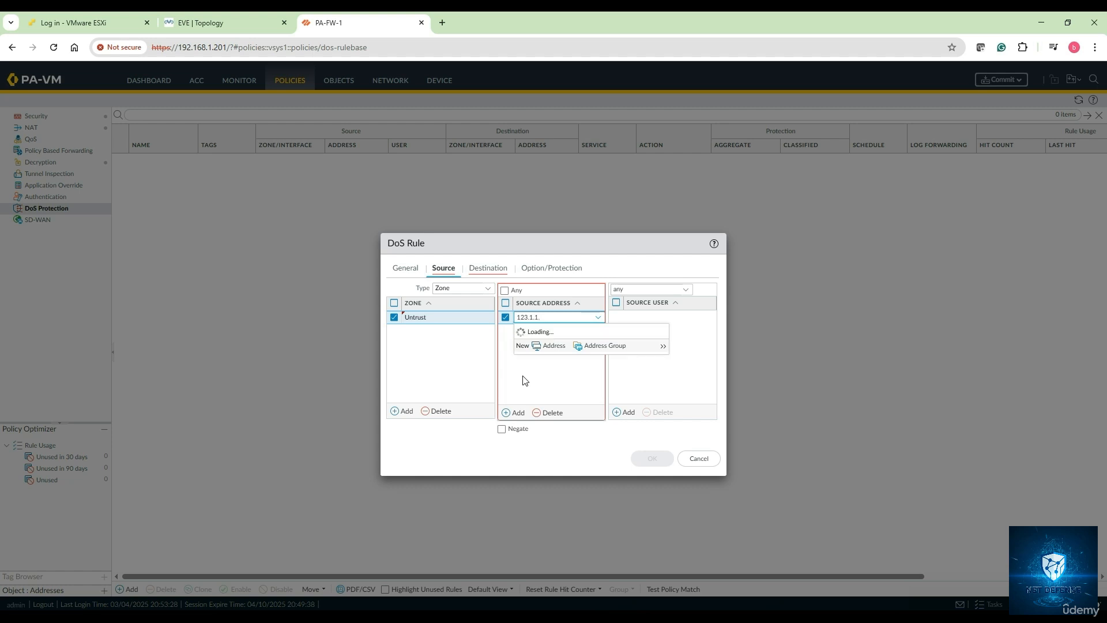
pyautogui.write('0/24')
pyautogui.click(523, 380)
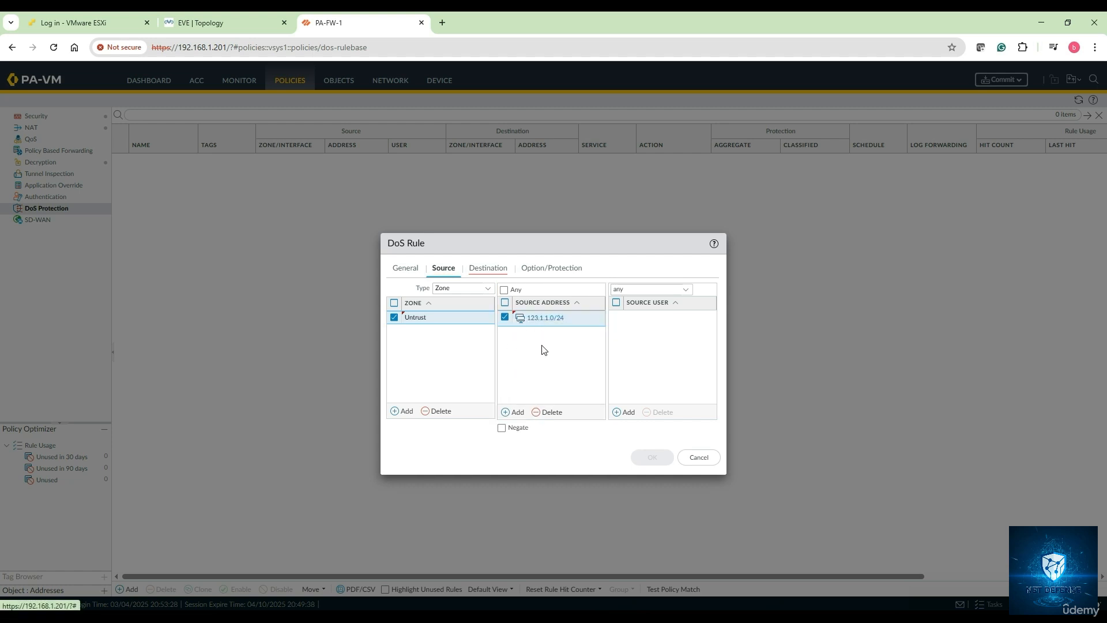
# Set the DoS rule's destination zone to Trust and destination address to LAN-10.1.1.0
pyautogui.click(484, 270)
pyautogui.click(408, 408)
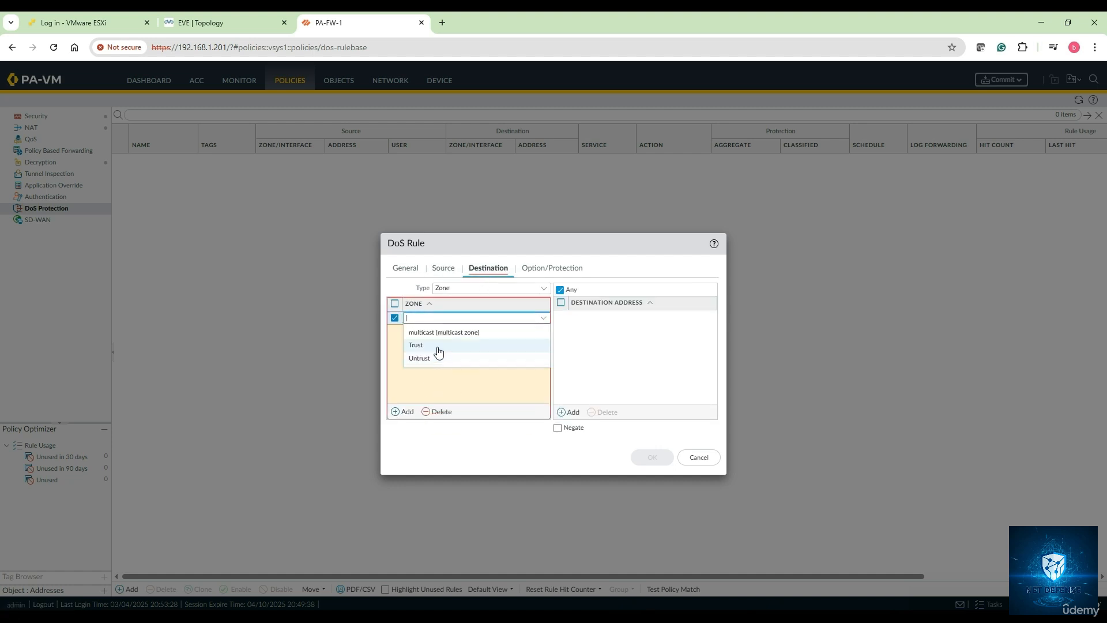
pyautogui.click(434, 348)
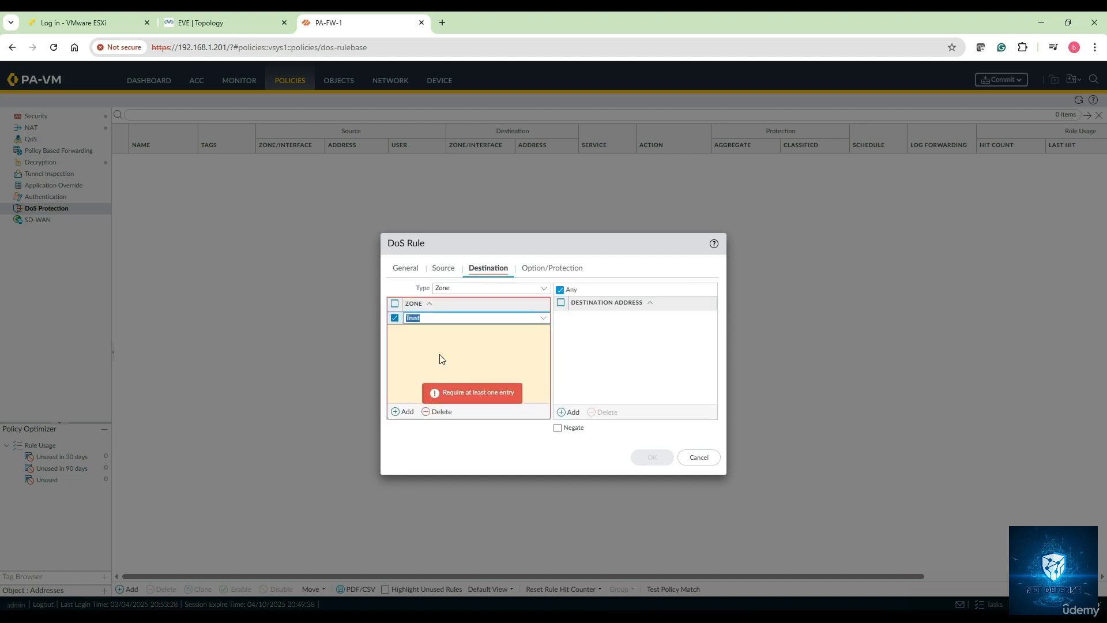
pyautogui.click(569, 412)
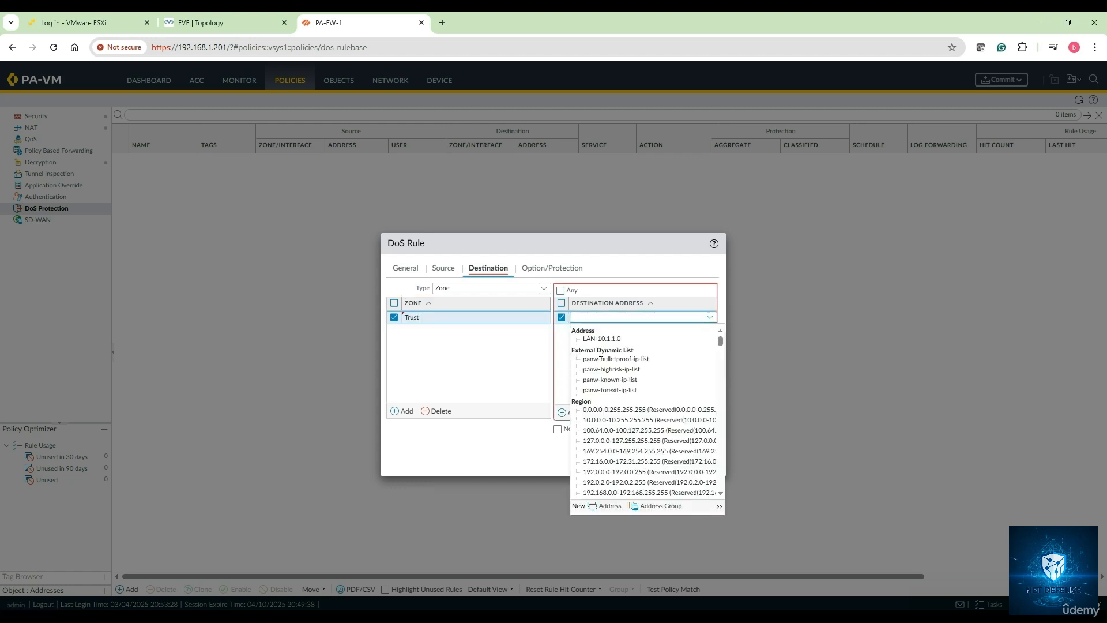
pyautogui.click(601, 340)
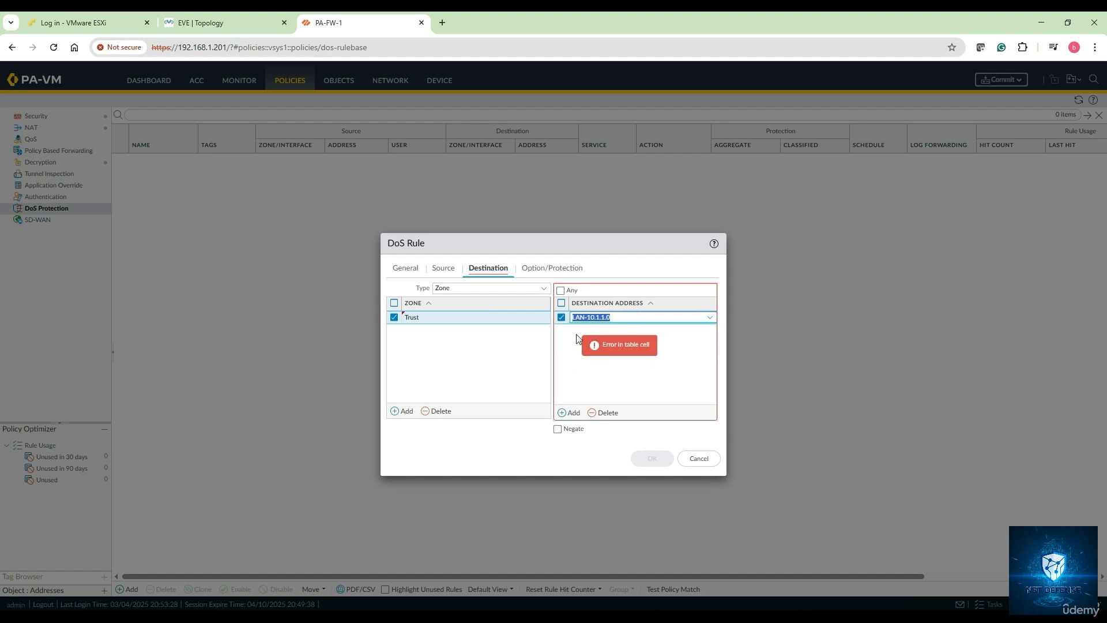
pyautogui.click(539, 270)
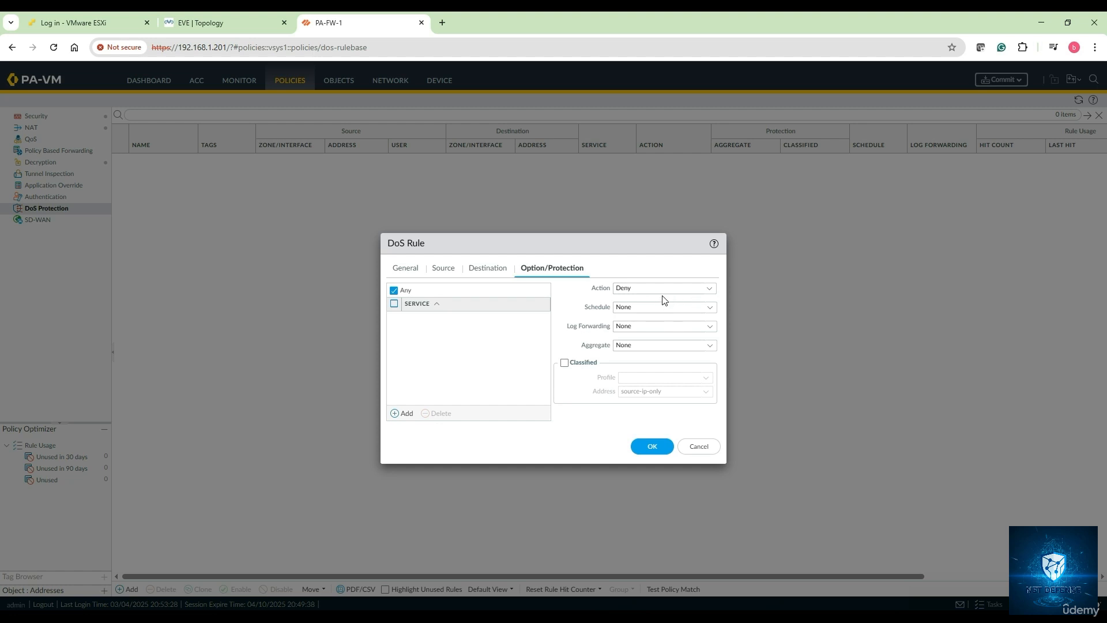
# Keep action Deny and log forwarding None, apply DOS-Protection-Profile-1 as aggregate profile, and save
pyautogui.click(709, 290)
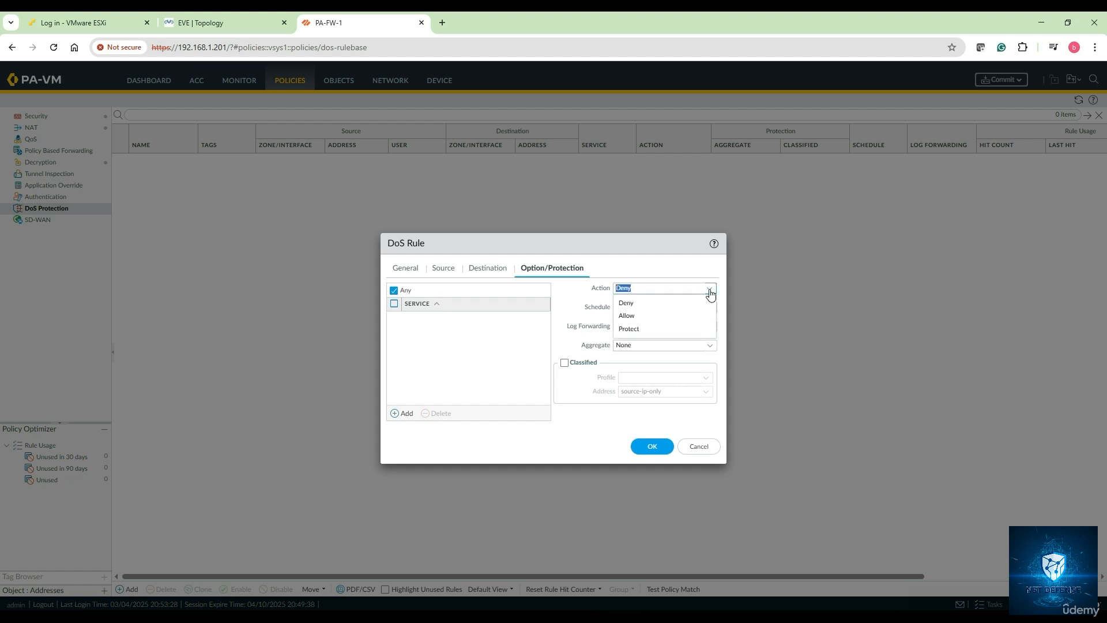
pyautogui.click(660, 303)
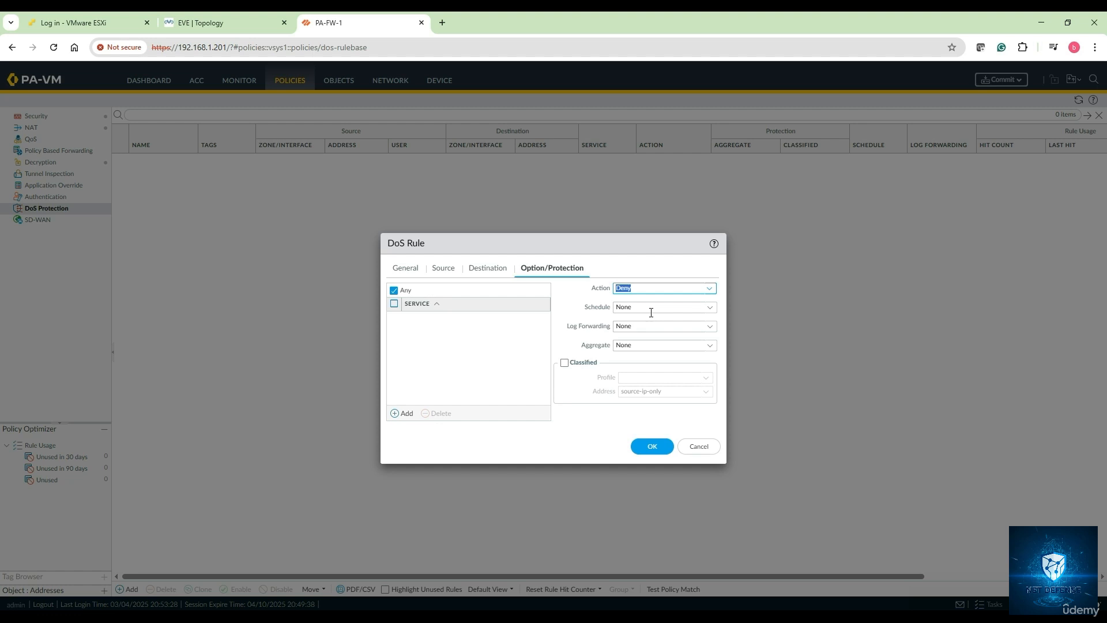
pyautogui.click(711, 329)
pyautogui.click(711, 329)
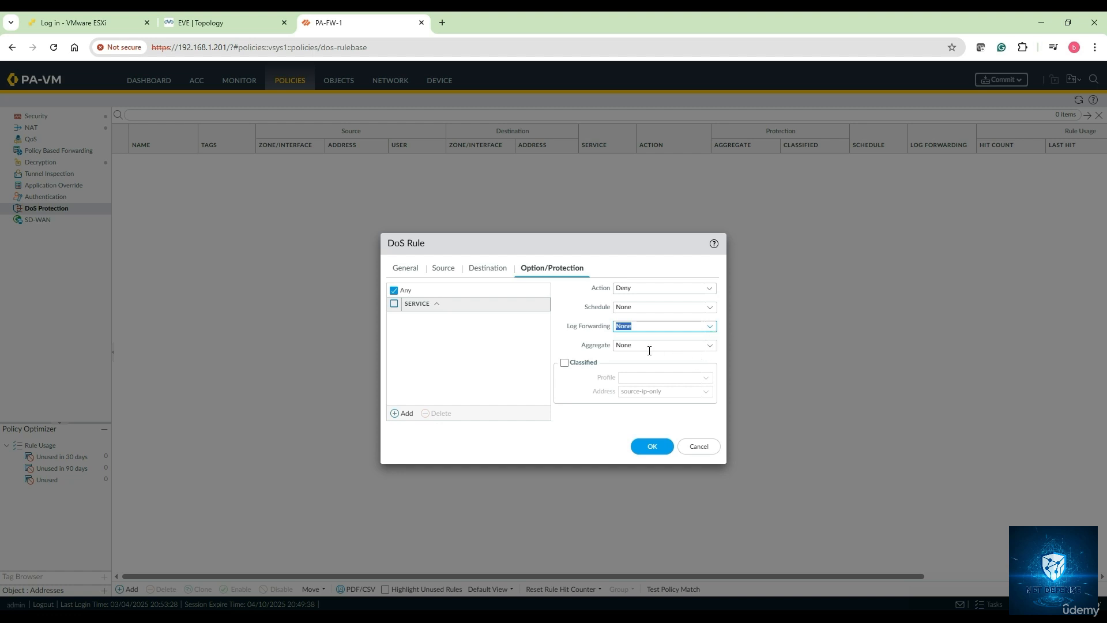
pyautogui.click(709, 346)
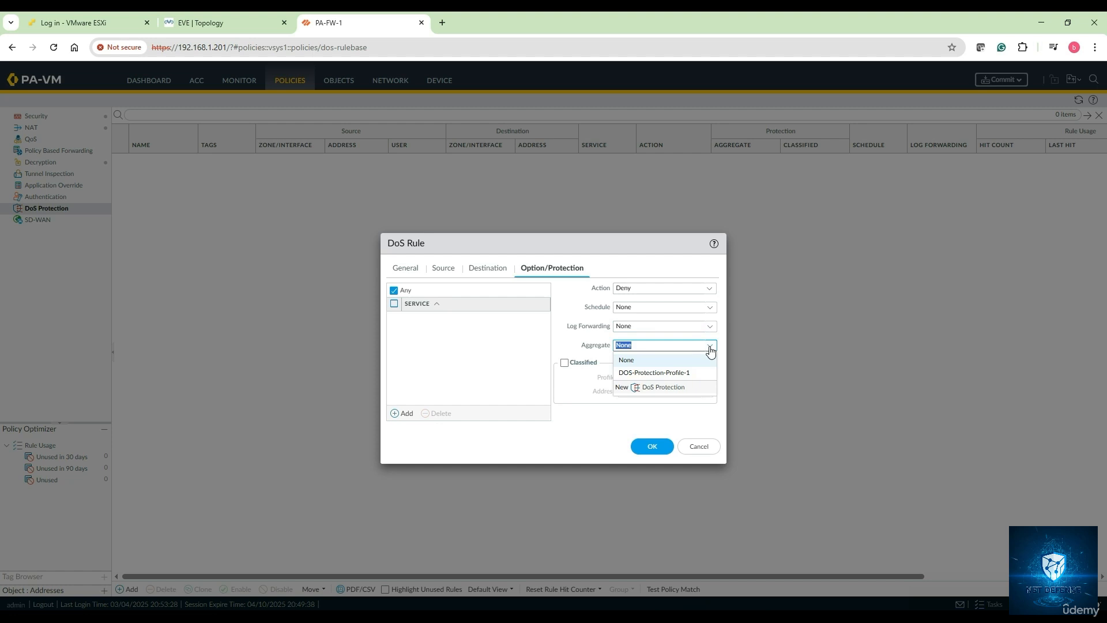
pyautogui.click(676, 373)
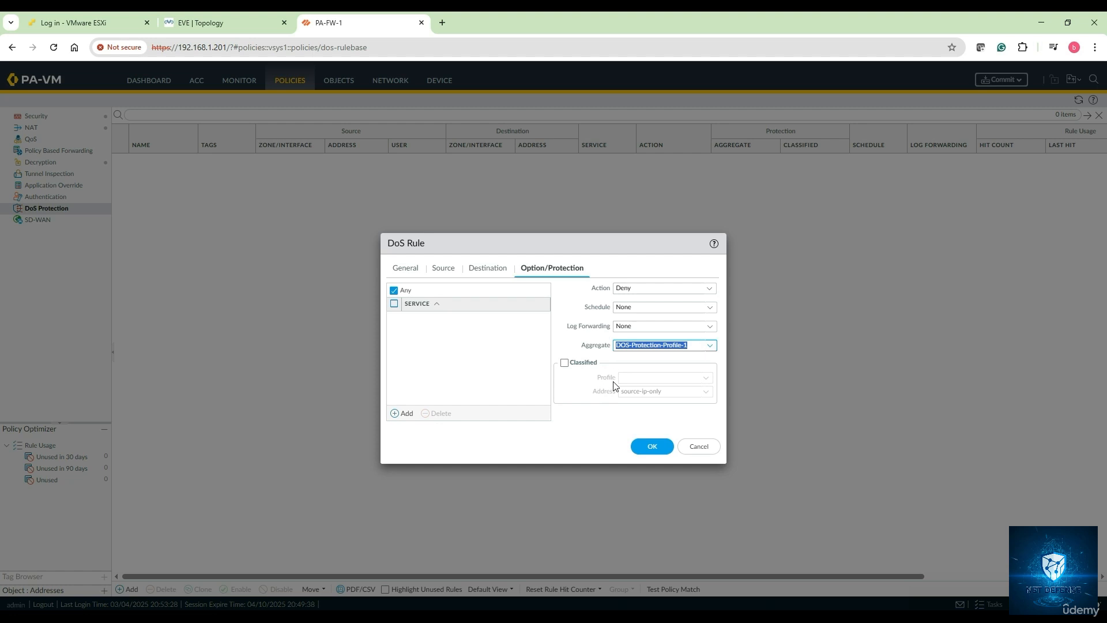
pyautogui.click(651, 447)
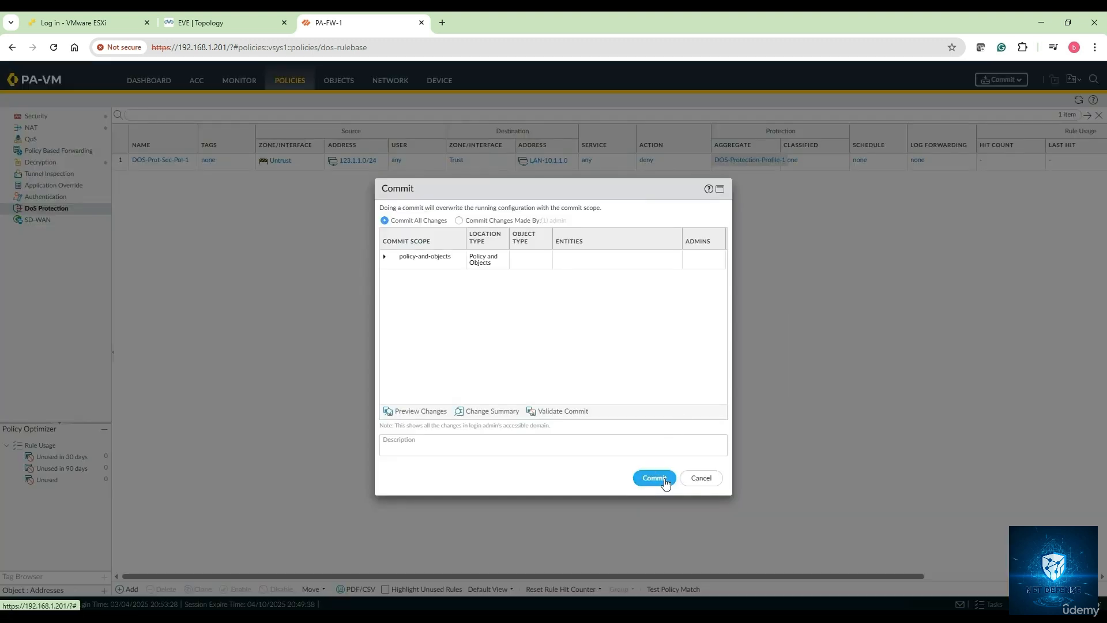
# Commit the new DoS protection rule on the PA-VM, dismiss the commit report, and return to the EVE topology
pyautogui.click(654, 478)
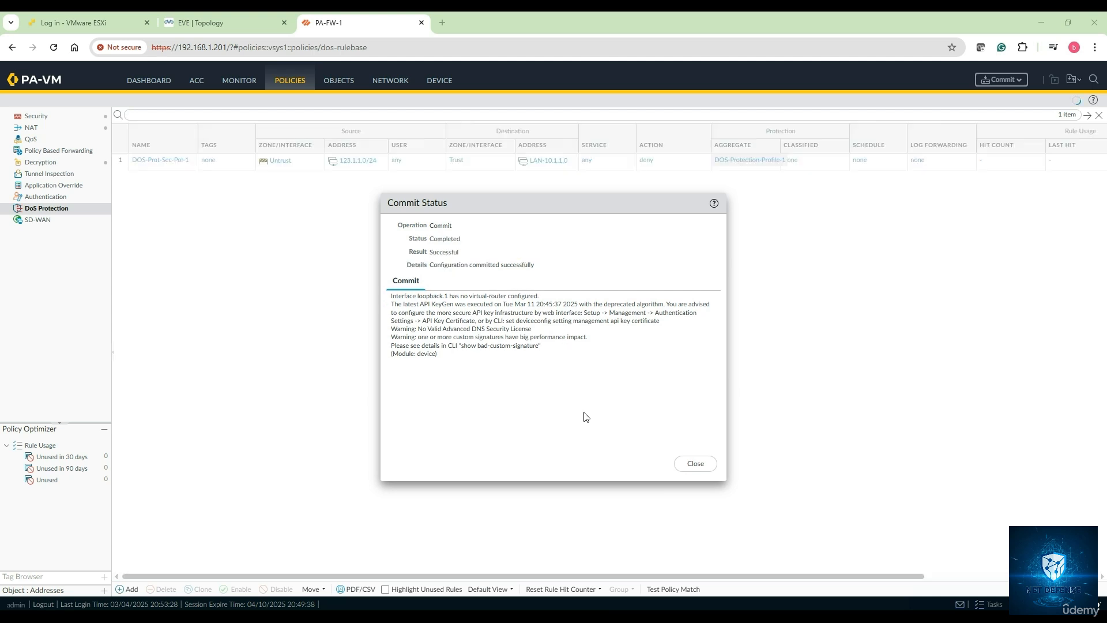
pyautogui.click(700, 466)
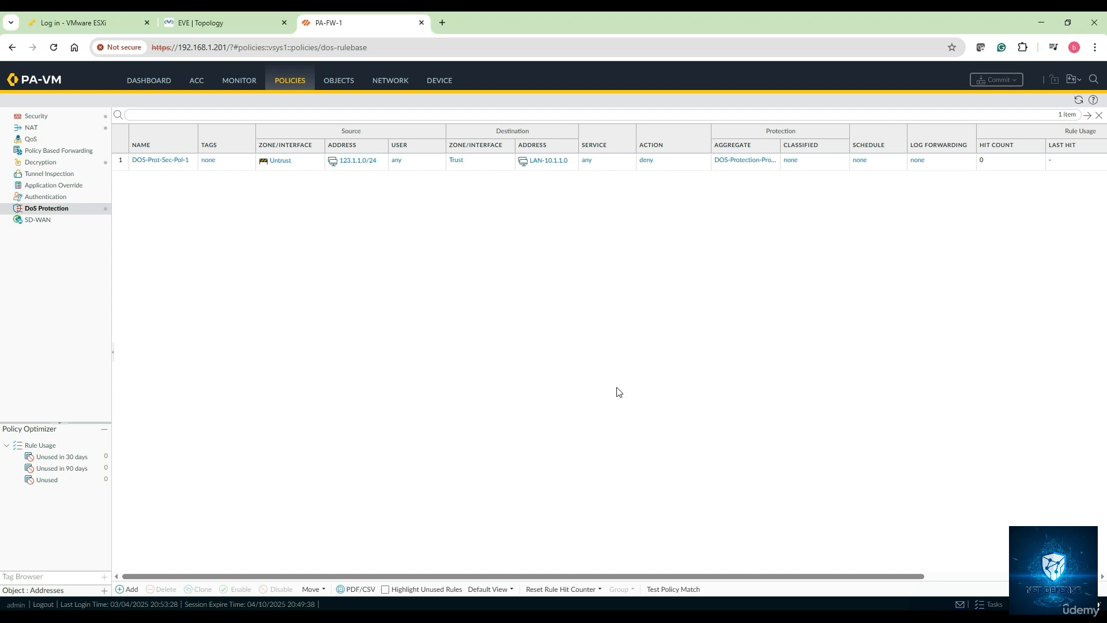
pyautogui.click(214, 31)
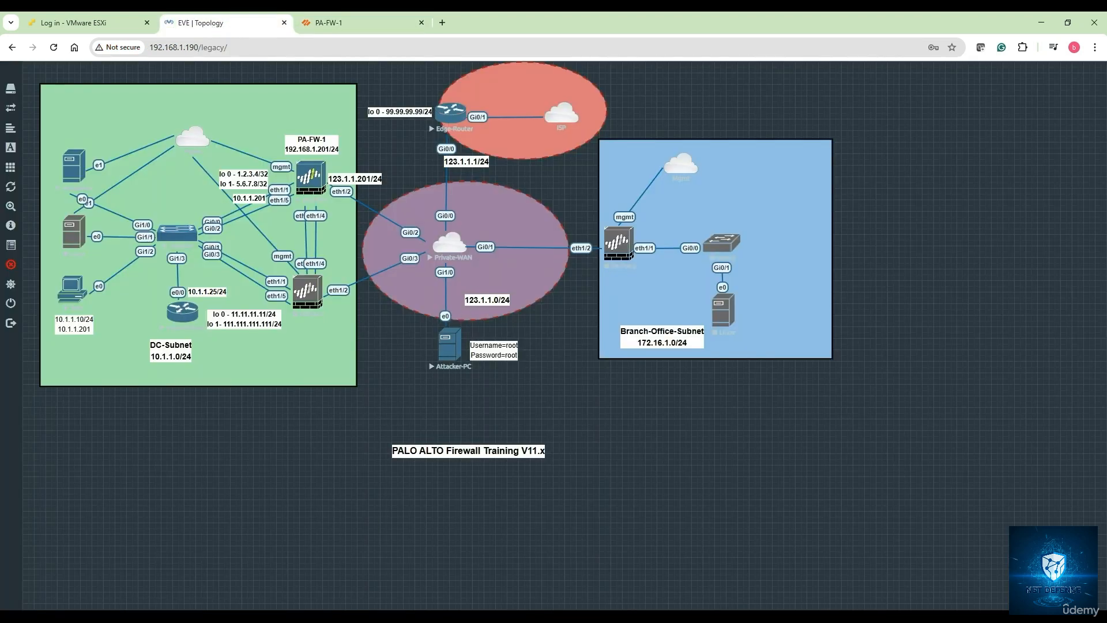
# Bring up the Attacker-PC's Kali console from the taskbar
pyautogui.moveTo(324, 616)
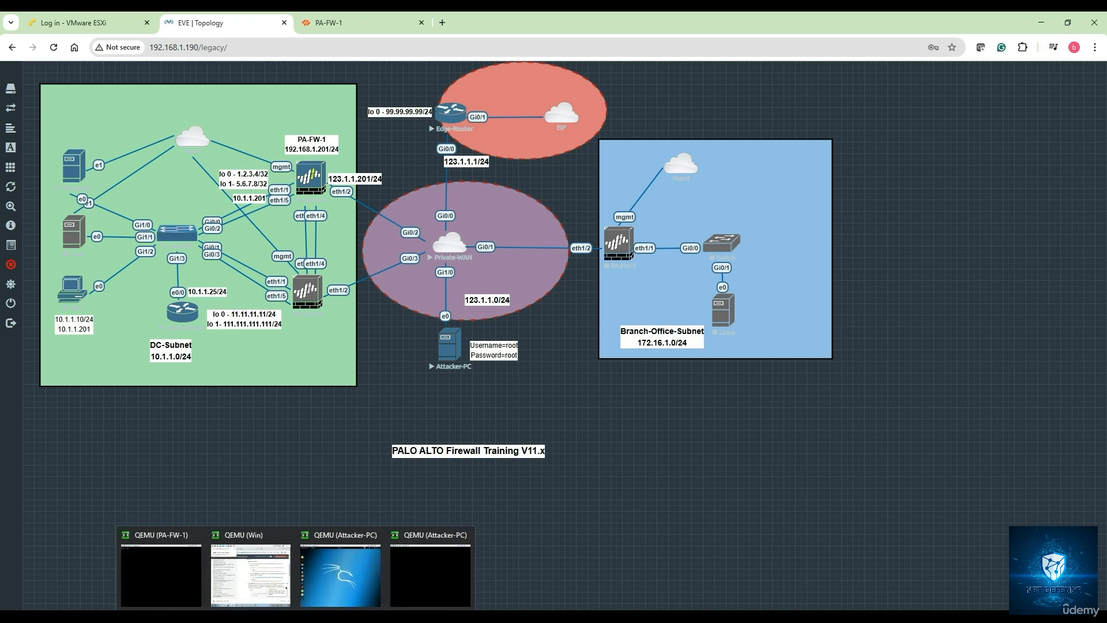
pyautogui.click(345, 582)
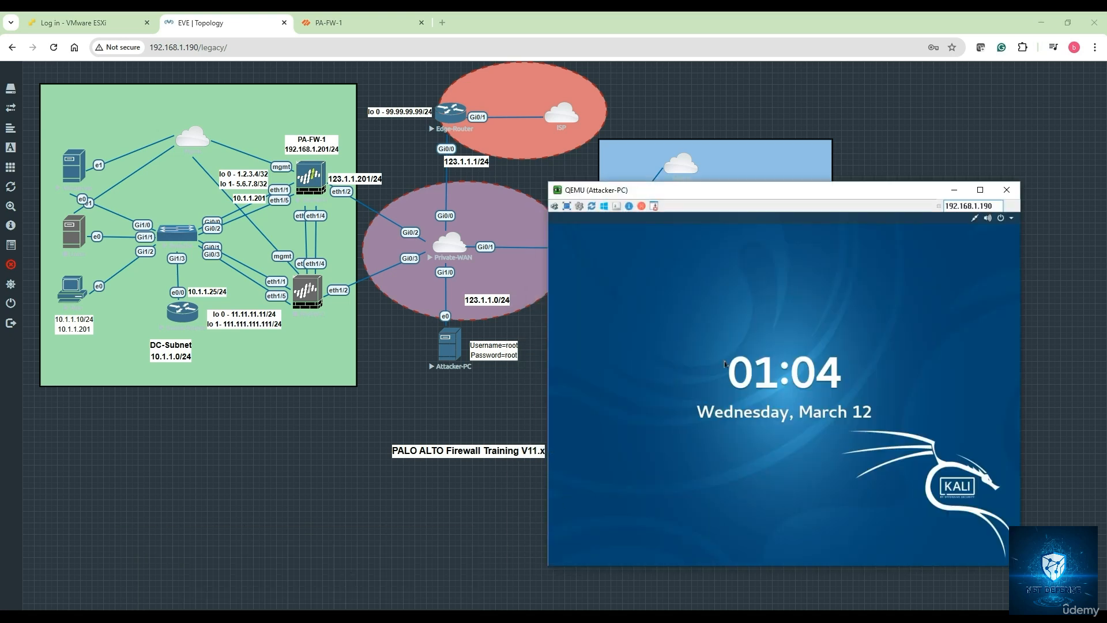
pyautogui.click(1006, 189)
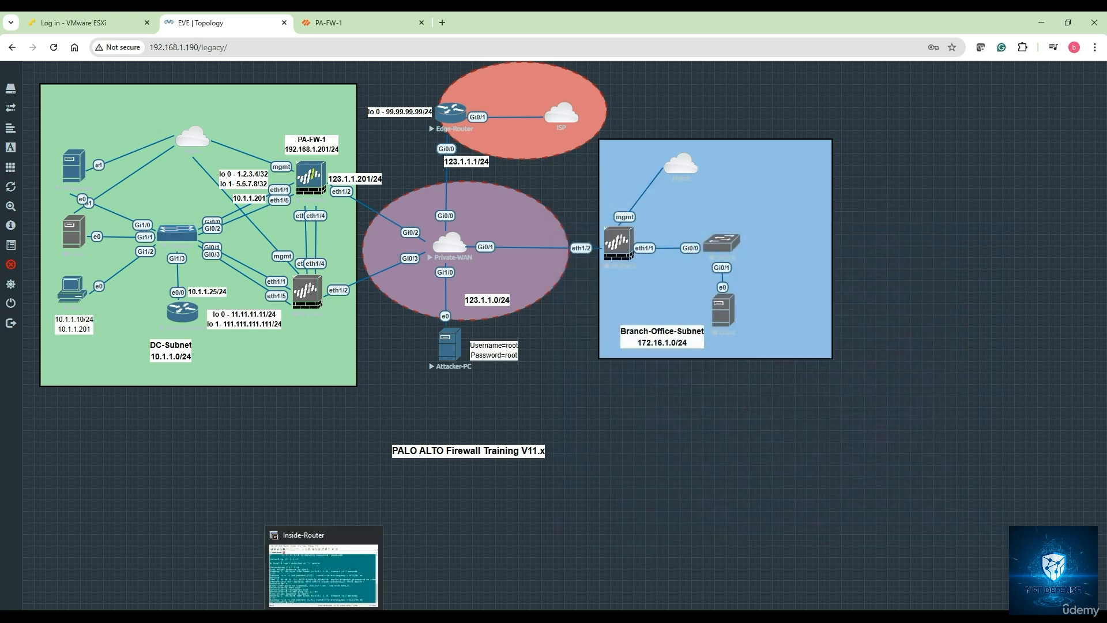
pyautogui.click(383, 574)
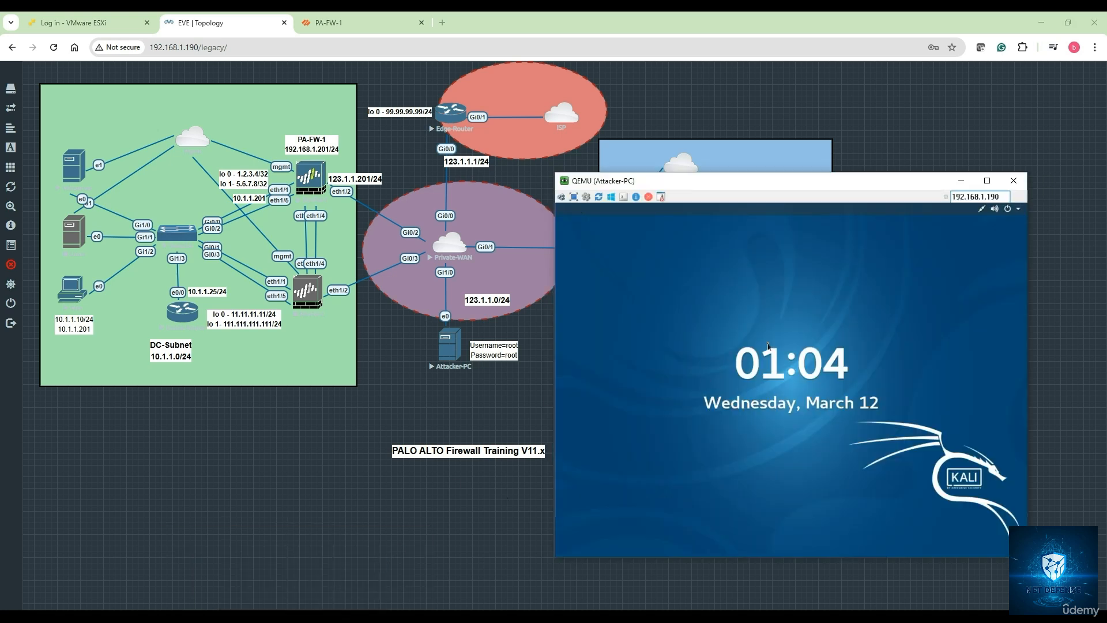
# Unlock the Kali session with the root password and start typing a ping in the terminal
pyautogui.click(767, 345)
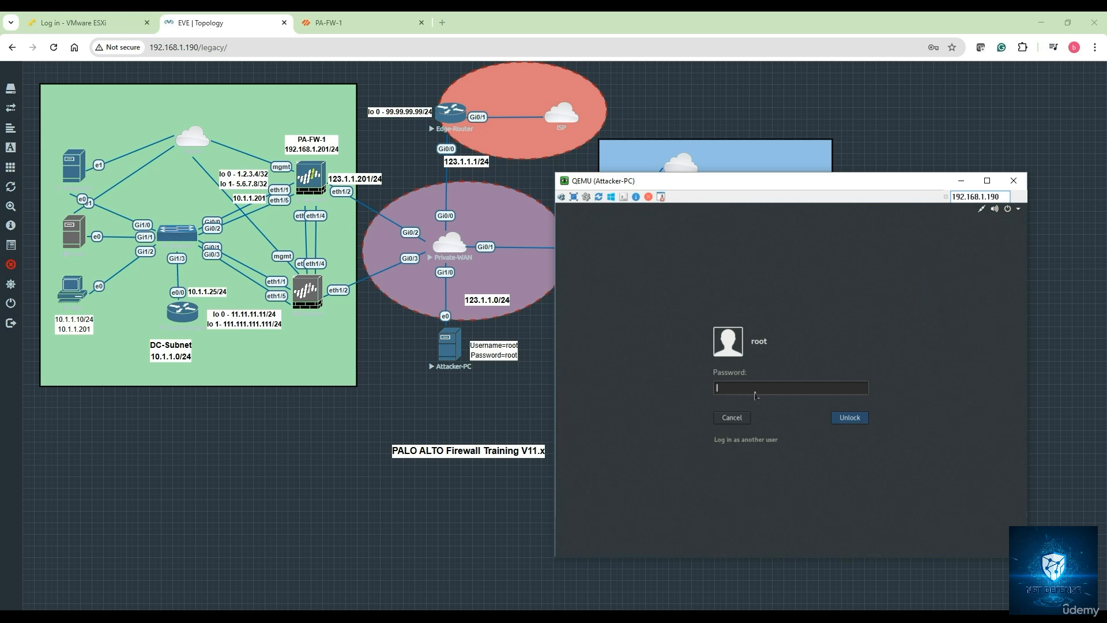
pyautogui.write('root')
pyautogui.press('Return')
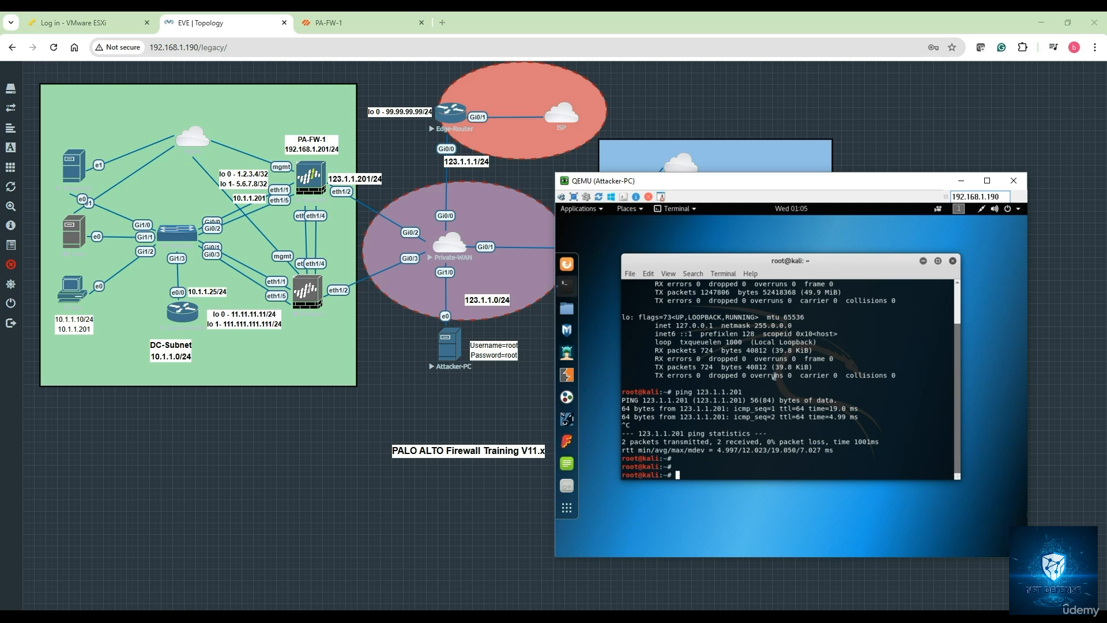
pyautogui.press('Return')
pyautogui.press('Return')
pyautogui.press('Return')
pyautogui.press('Return')
pyautogui.press('Return')
pyautogui.press('Return')
pyautogui.press('Return')
pyautogui.press('Return')
pyautogui.press('Return')
pyautogui.press('Return')
pyautogui.press('Return')
pyautogui.press('Return')
pyautogui.press('Return')
pyautogui.press('Return')
pyautogui.press('Return')
pyautogui.press('Return')
pyautogui.press('Return')
pyautogui.press('Return')
pyautogui.press('Return')
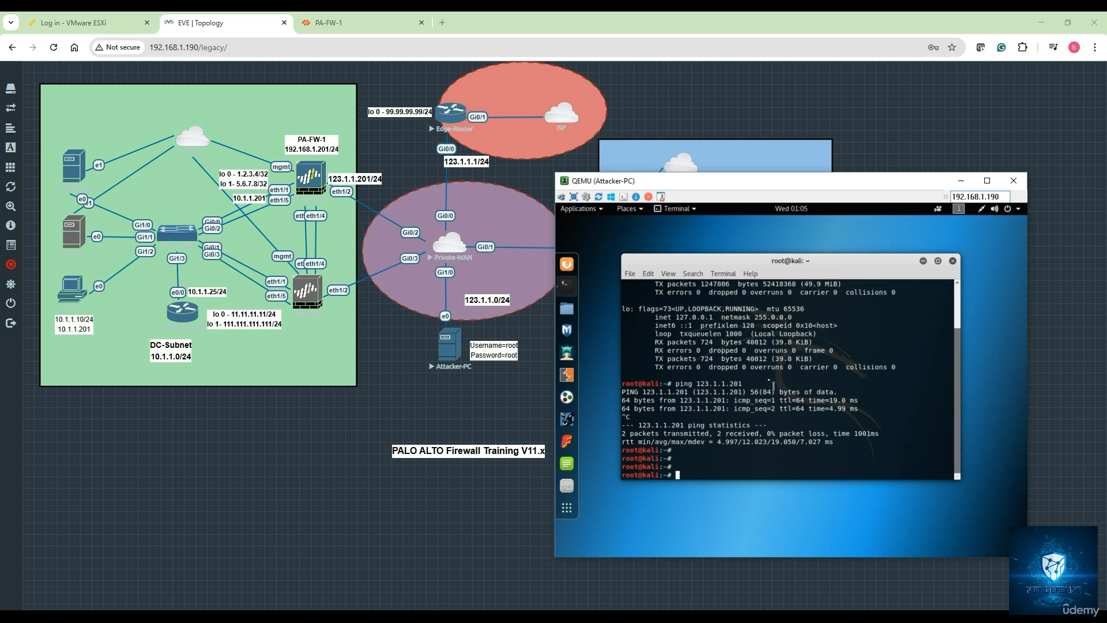
pyautogui.write('ping')
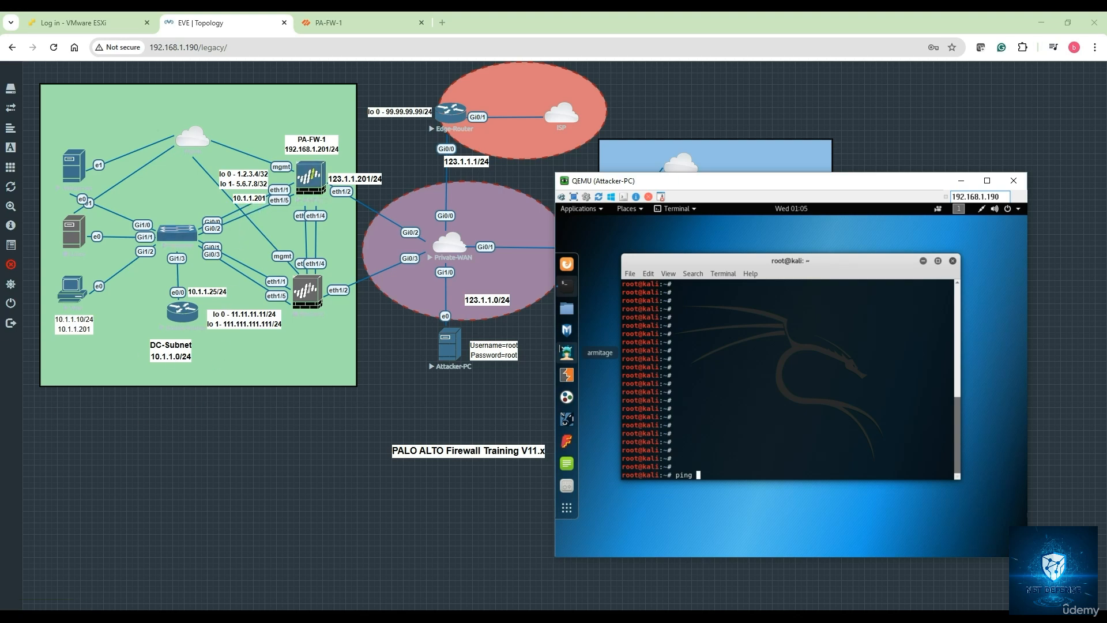
# Bring the Inside-Router session into view and highlight the default route in its routing table
pyautogui.moveTo(0, 161); pyautogui.dragTo(400, 195)
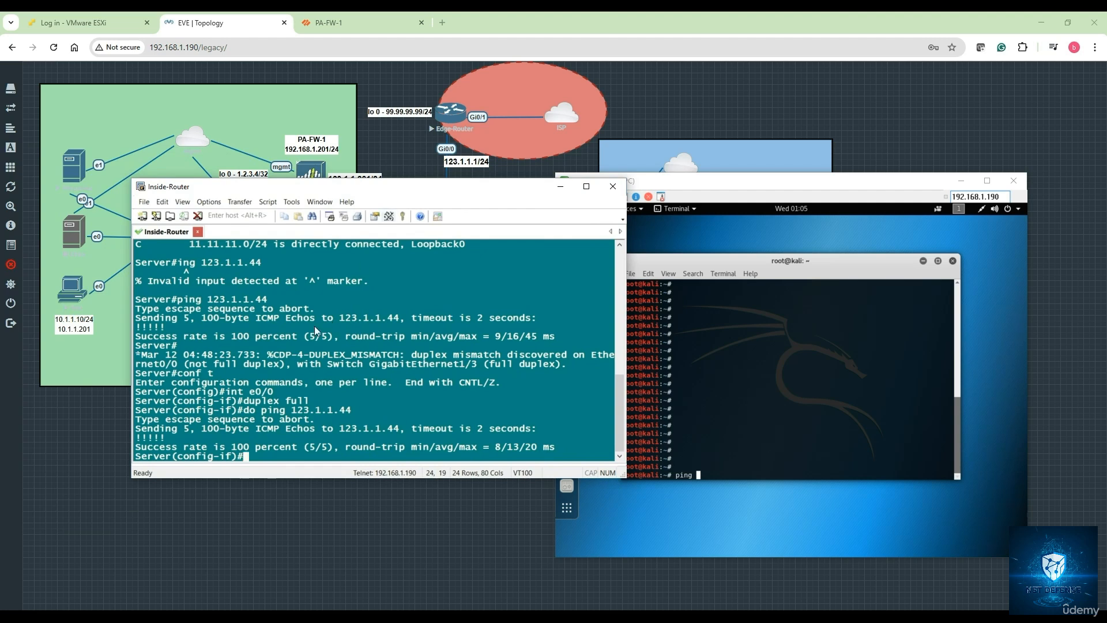
pyautogui.scroll(1, 231, 345)
pyautogui.scroll(-1, 230, 345)
pyautogui.scroll(4, 231, 344)
pyautogui.scroll(1, 230, 345)
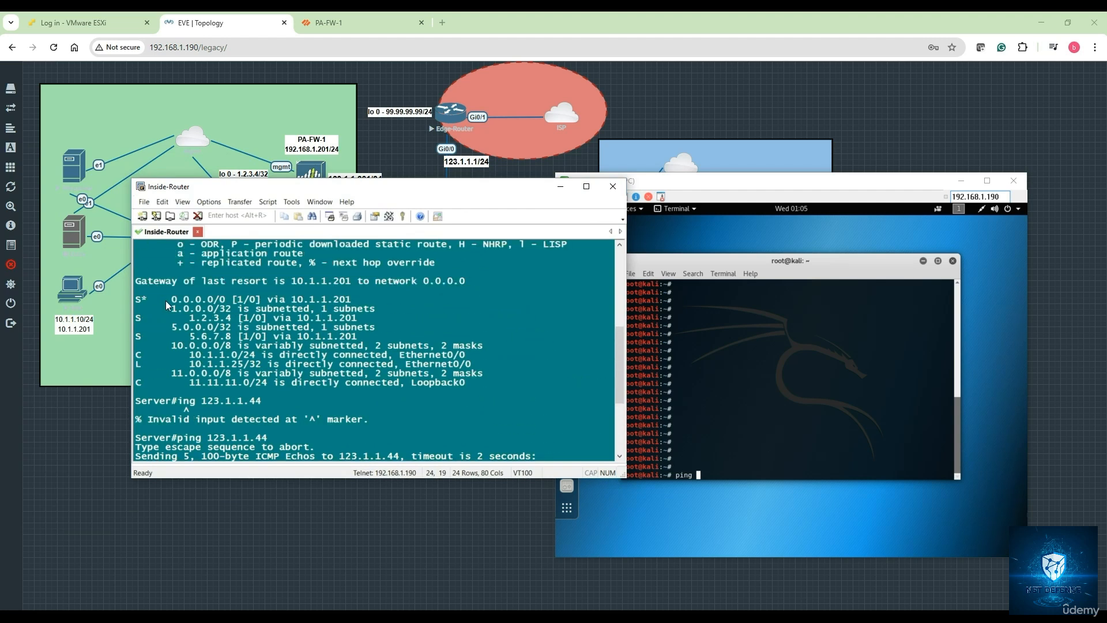
pyautogui.moveTo(163, 299); pyautogui.dragTo(270, 301)
pyautogui.moveTo(354, 299); pyautogui.dragTo(354, 298)
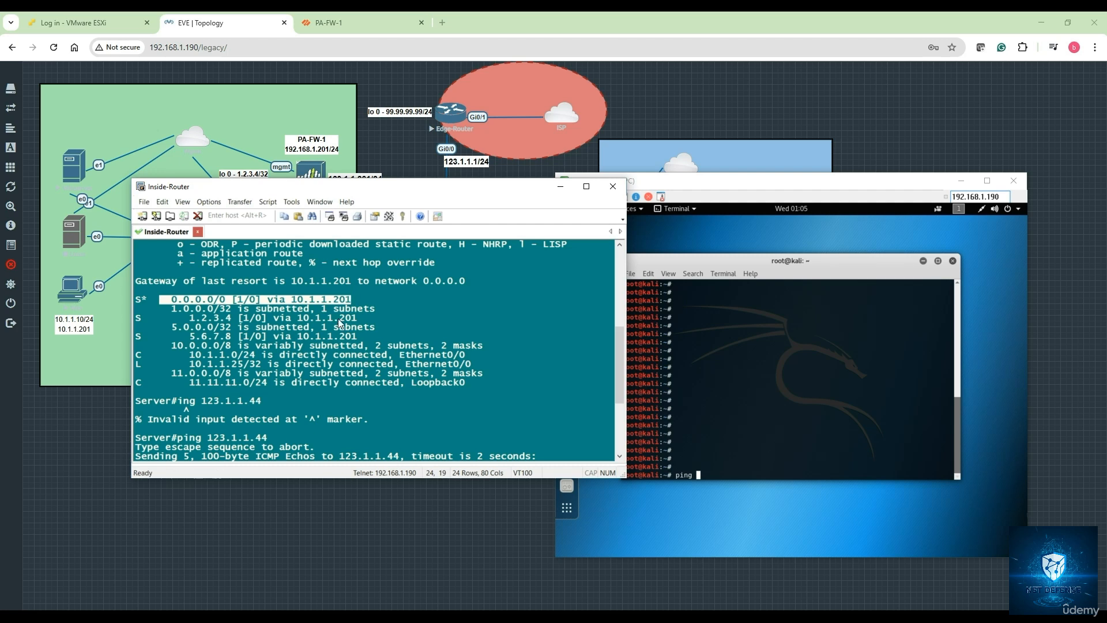
pyautogui.scroll(-5, 306, 367)
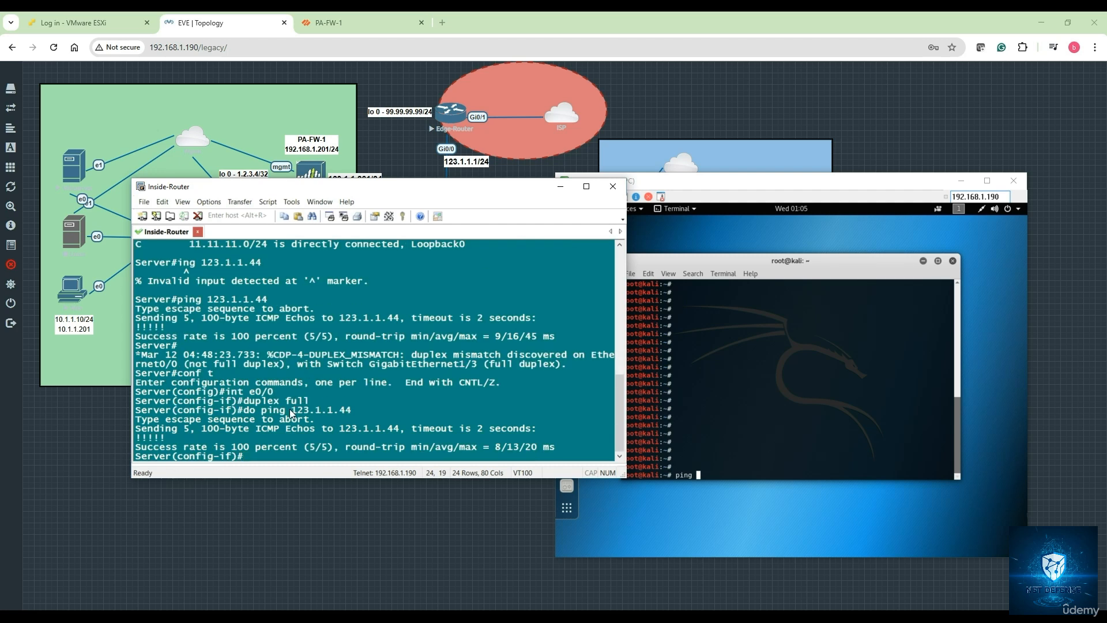
# Leave interface configuration mode, run 'do ping 123.1.1.44' successfully, and minimize the router session
pyautogui.write('exit')
pyautogui.press('Return')
pyautogui.press('Return')
pyautogui.press('Return')
pyautogui.press('Return')
pyautogui.press('Return')
pyautogui.press('Return')
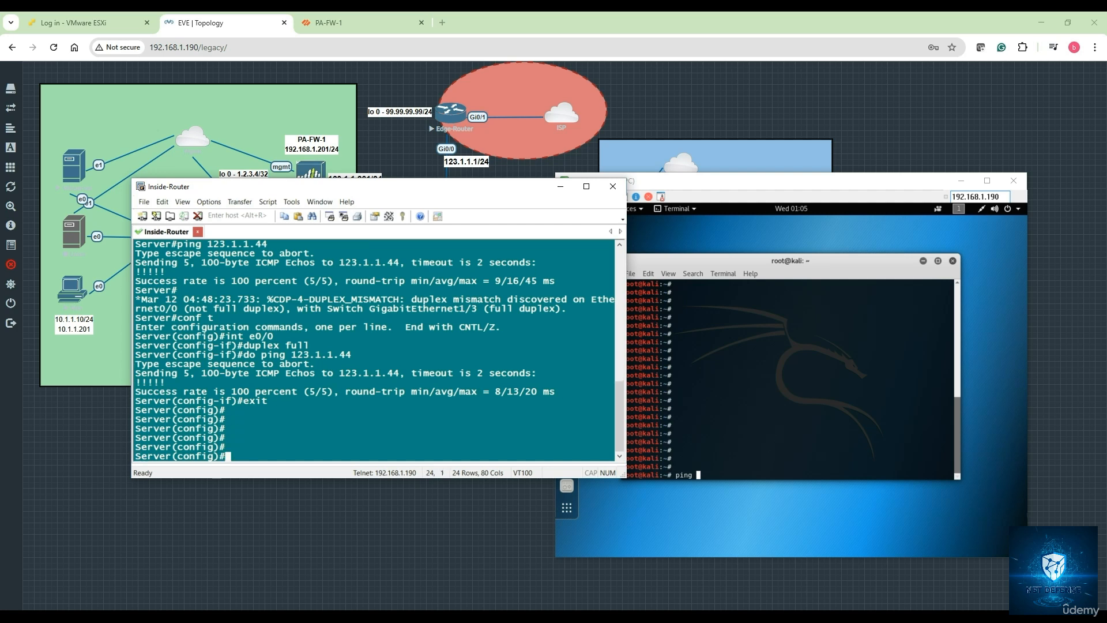
pyautogui.write('ping')
pyautogui.press('BackSpace')
pyautogui.press('BackSpace')
pyautogui.press('BackSpace')
pyautogui.press('BackSpace')
pyautogui.press('BackSpace')
pyautogui.write('do ping 123.1.1.44')
pyautogui.press('Return')
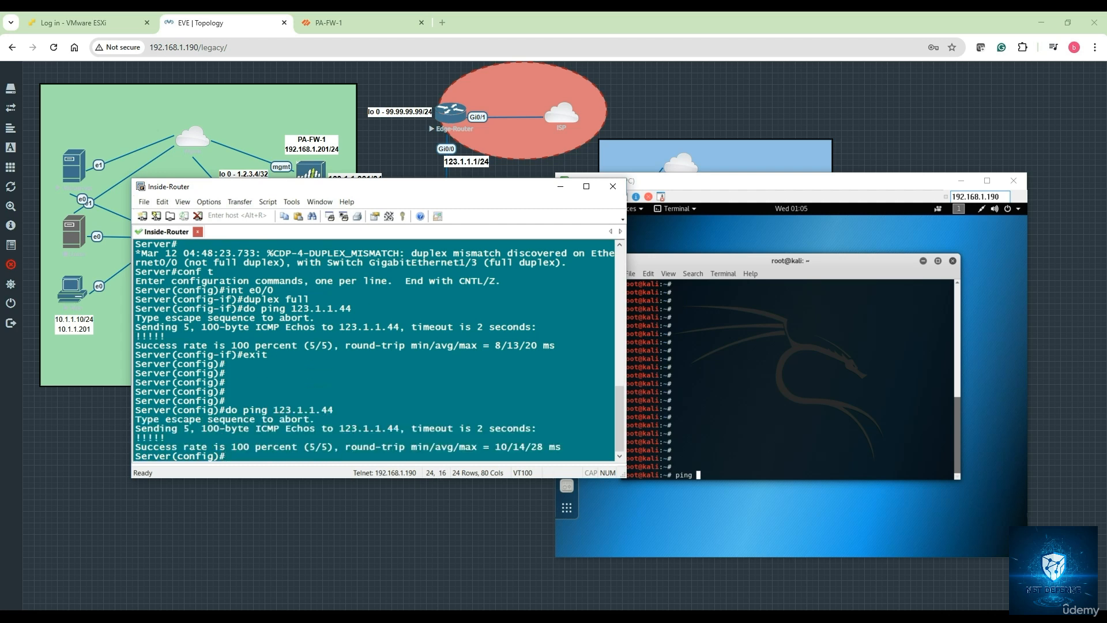
pyautogui.click(560, 187)
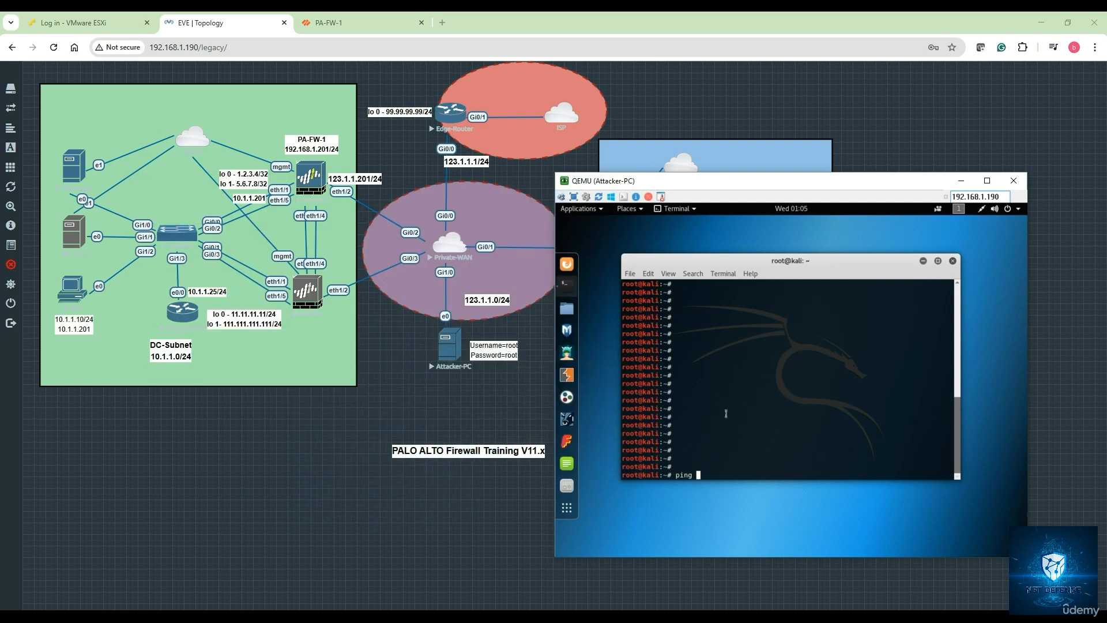
# Ping 10.1.1.25 from Kali showing 100% packet loss, then begin typing a sudo hping3 command
pyautogui.write('ping 10.1.1.24')
pyautogui.press('BackSpace')
pyautogui.write('5')
pyautogui.press('Return')
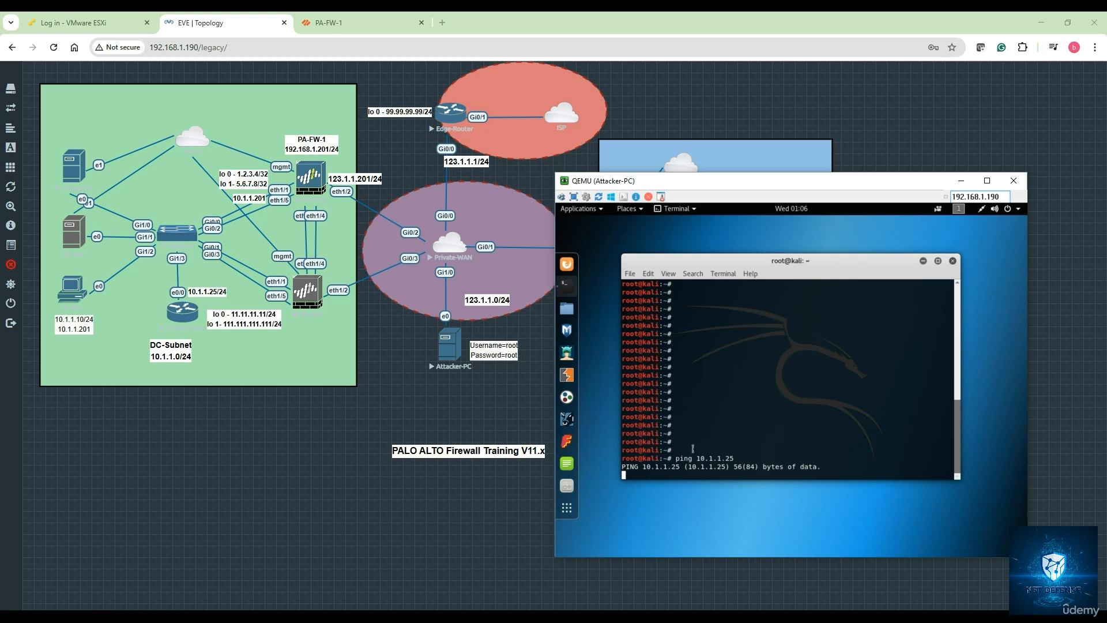
pyautogui.hotkey('ctrl', 'c')
pyautogui.press('Return')
pyautogui.press('Return')
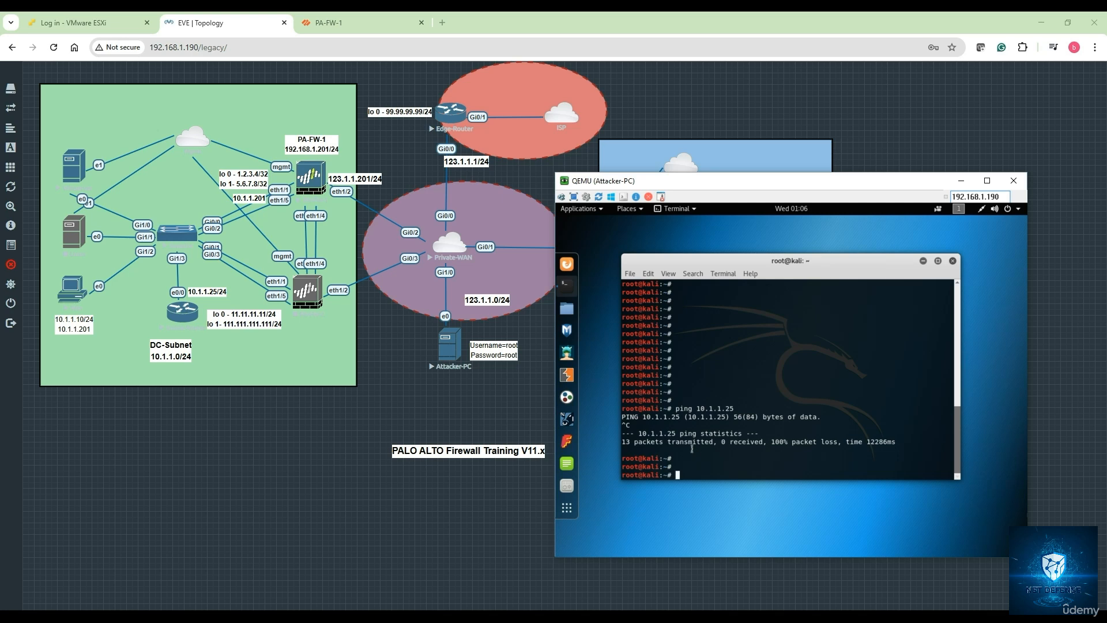
pyautogui.write('sudo hping 3 -1 --faster 10.1.1.25')
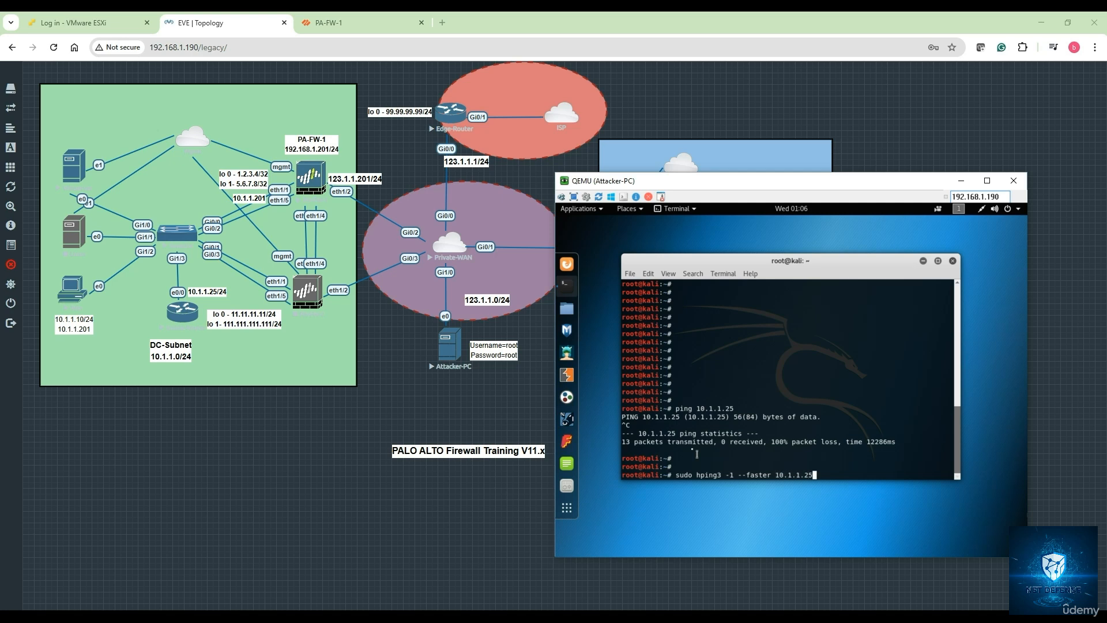
# Run 'sudo hping3 -1 --faster 10.1.1.25' to start an ICMP flood against 10.1.1.25
pyautogui.press('Return')
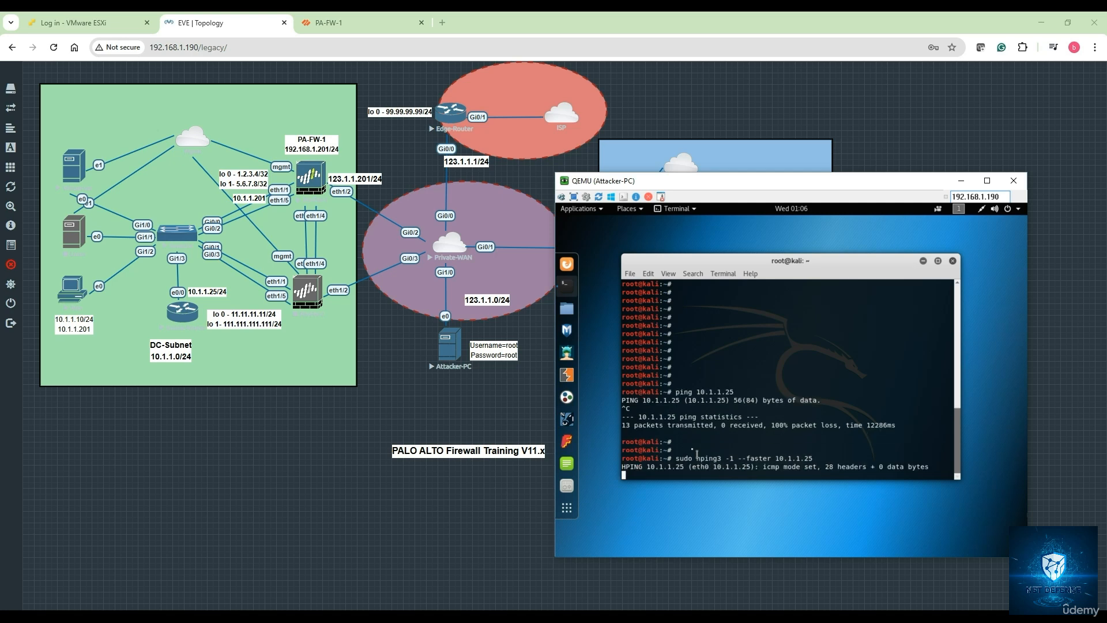
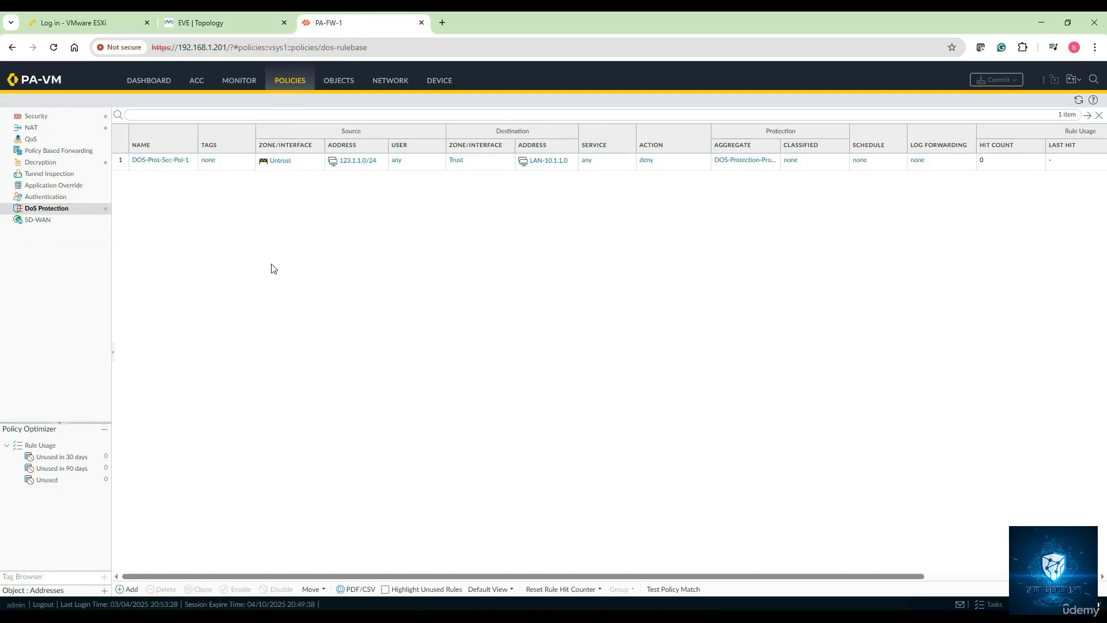
# Check the threat and traffic logs for source 123.1.1.44, ending on the threat entries
pyautogui.click(240, 81)
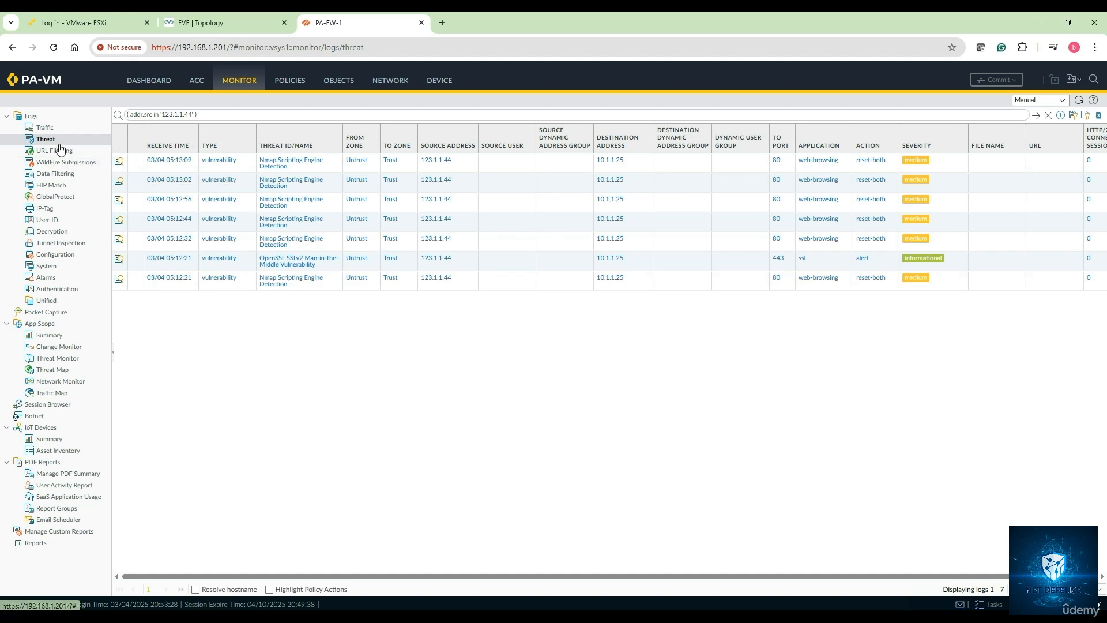
pyautogui.click(53, 128)
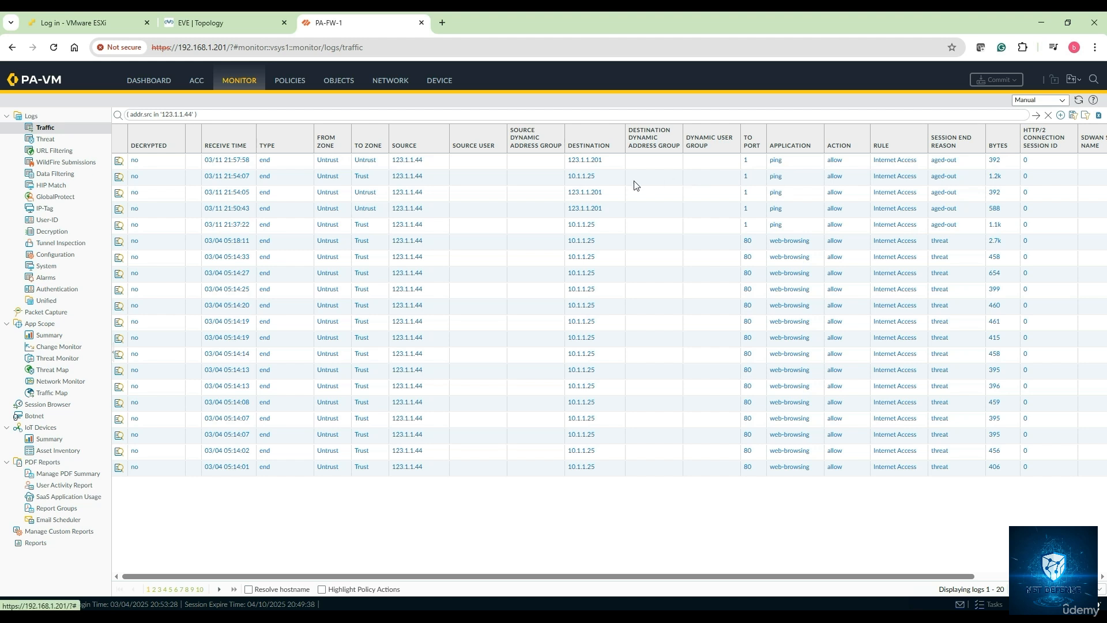
pyautogui.click(46, 139)
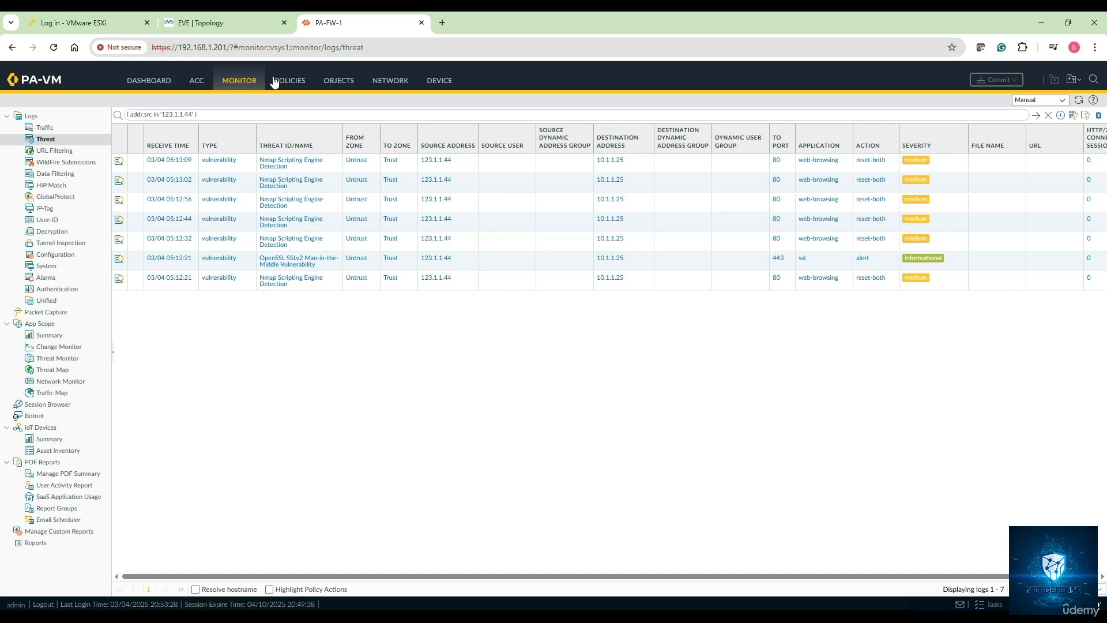
pyautogui.moveTo(205, 29)
# At the end of notes.txt, add the heading 'DOS Protection Security Profile' underlined with '='
pyautogui.hotkey('alt', 'Tab')
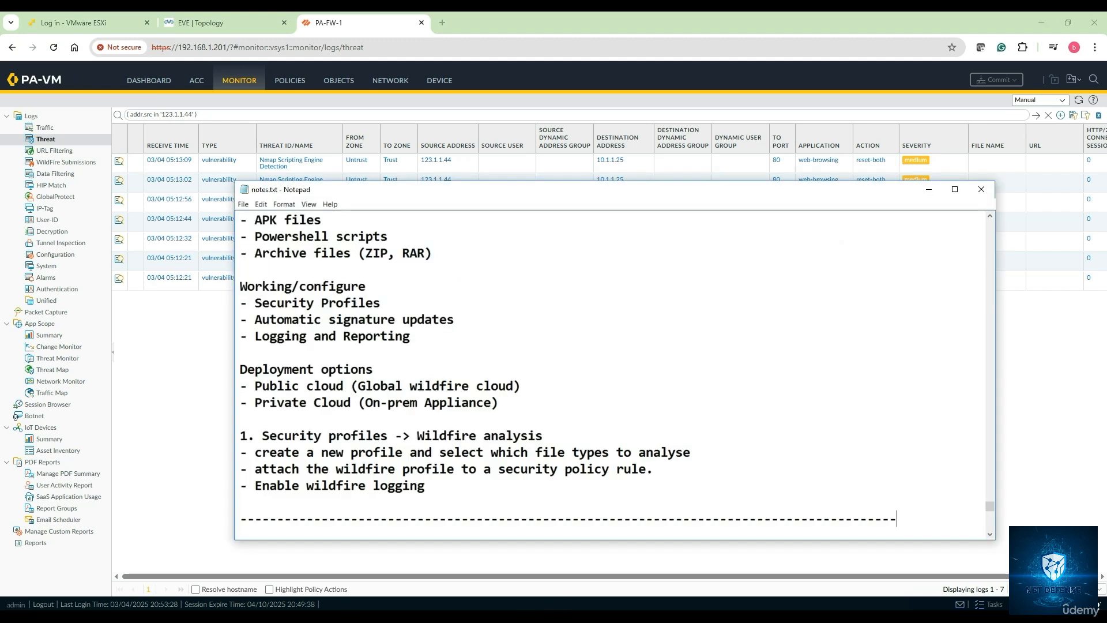
pyautogui.scroll(-6, 361, 432)
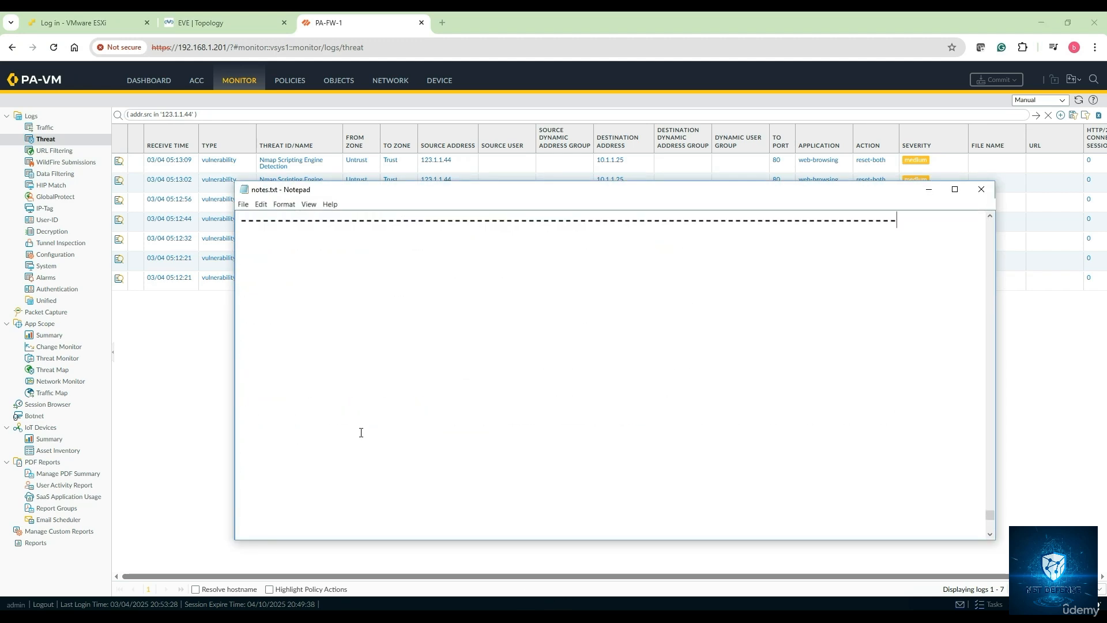
pyautogui.click(246, 22)
pyautogui.hotkey('alt', 'Tab')
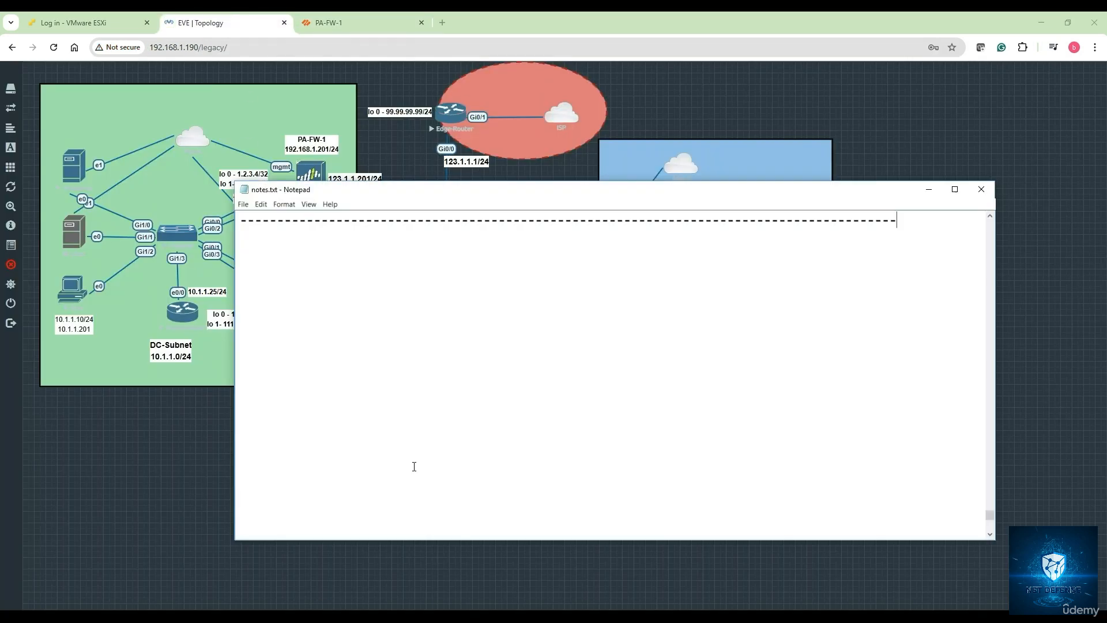
pyautogui.scroll(-1, 274, 279)
pyautogui.write('DOS Protection P')
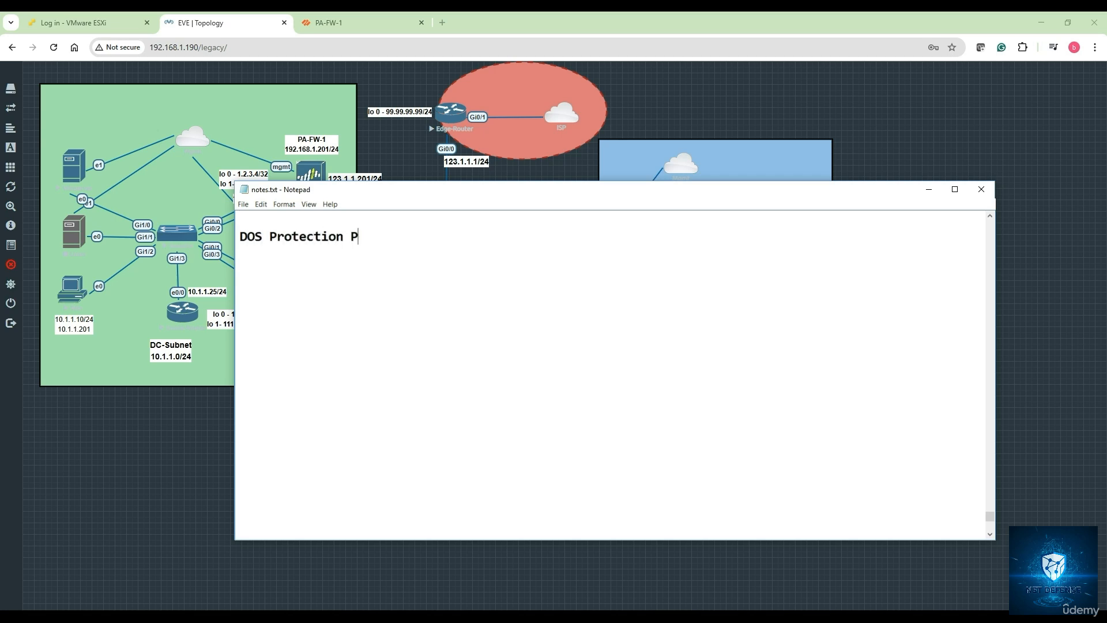
pyautogui.press('BackSpace')
pyautogui.write('Security Profile')
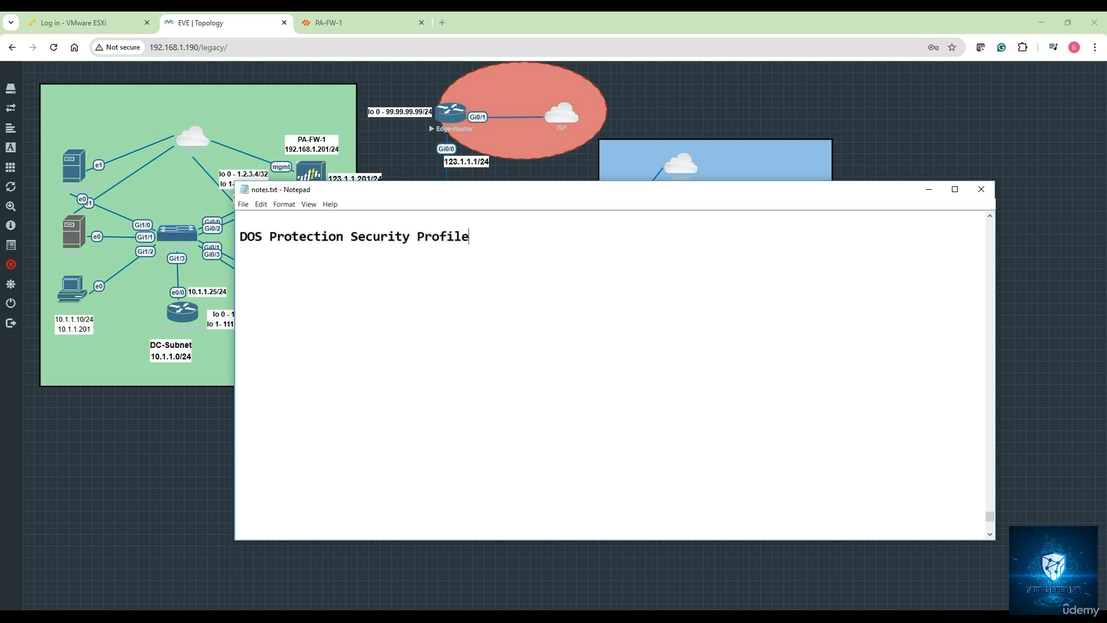
pyautogui.press('Return')
pyautogui.write('================================')
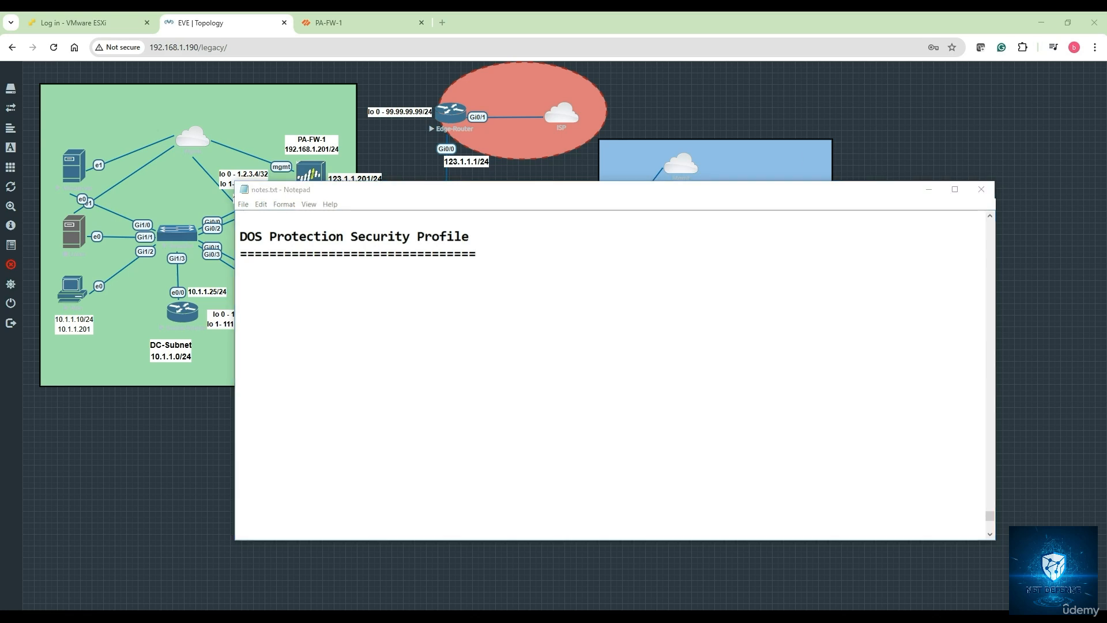
# Write 'A DOS Protection profile in PAN helps to mitigate volumetric and resource exhaustion attacks…' below the underline
pyautogui.click(245, 274)
pyautogui.write('A DOS ')
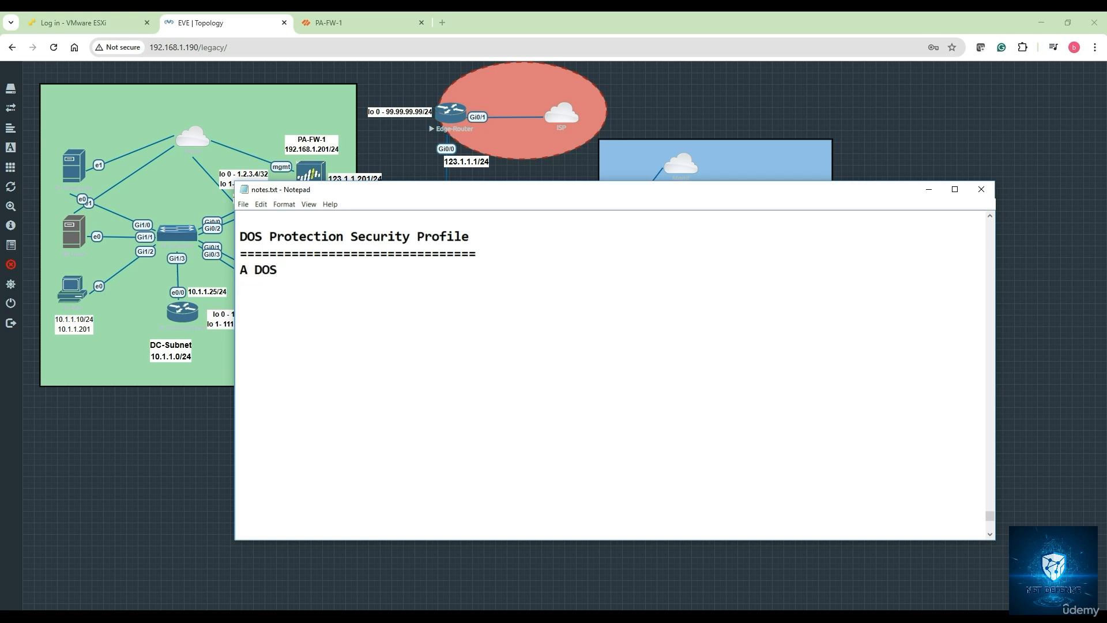
pyautogui.write('Protection profi')
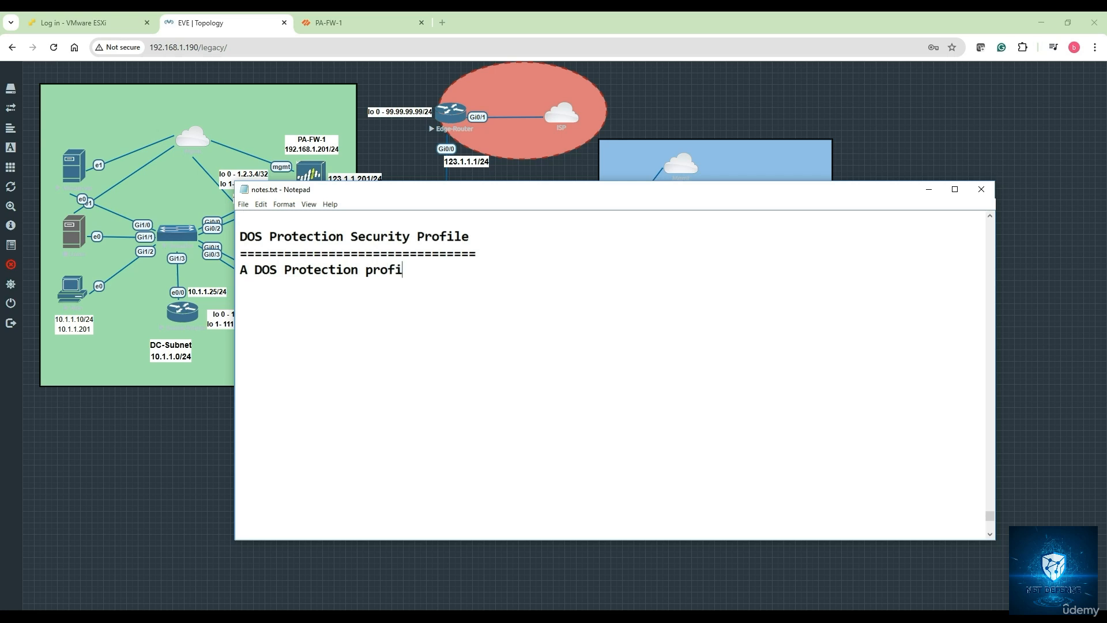
pyautogui.write('le in PAN')
pyautogui.write('l')
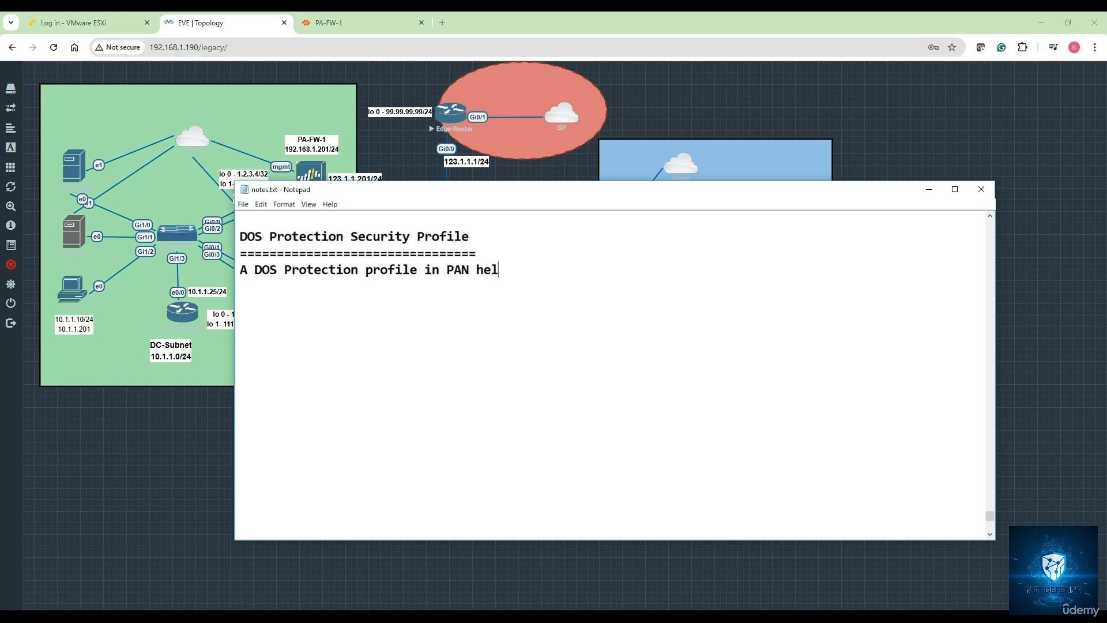
pyautogui.write('ps to mitigate ')
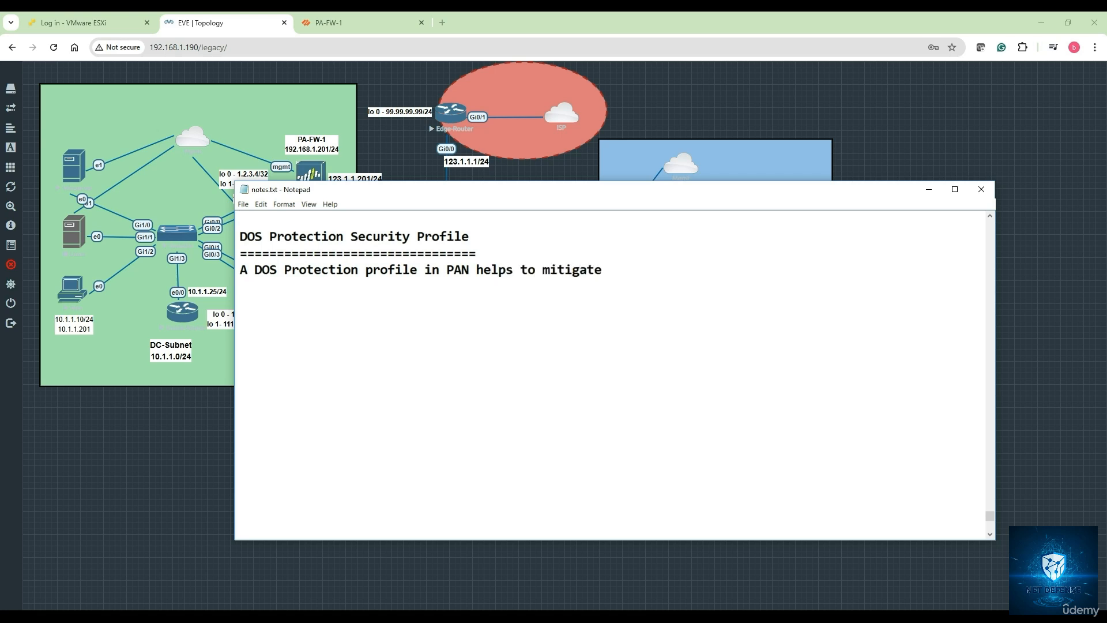
pyautogui.write('volumetric and re')
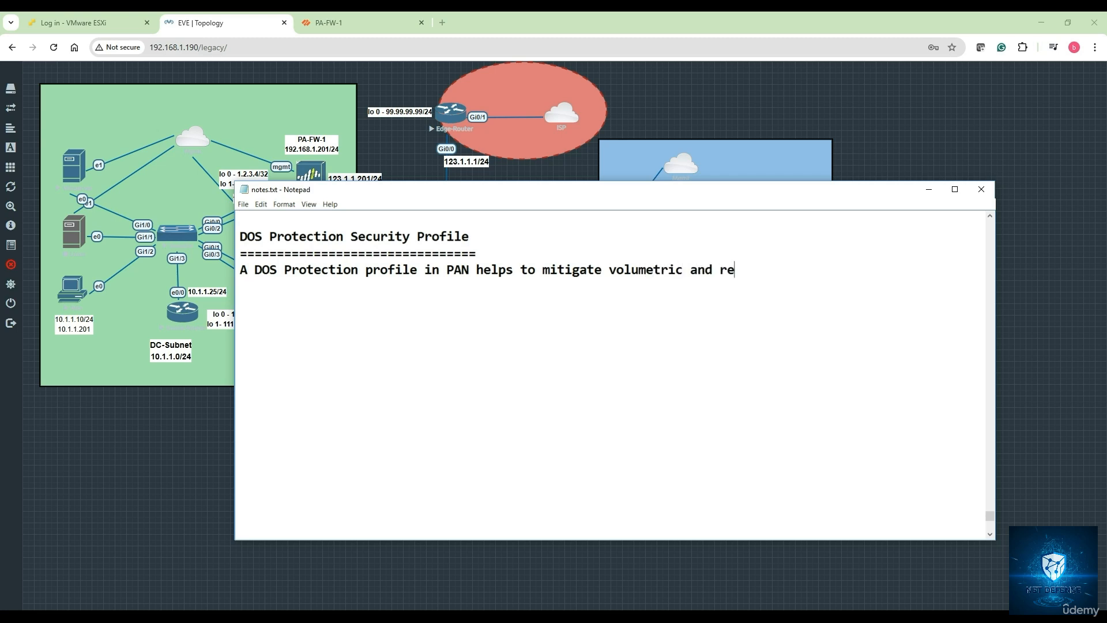
pyautogui.write('source exhaustion')
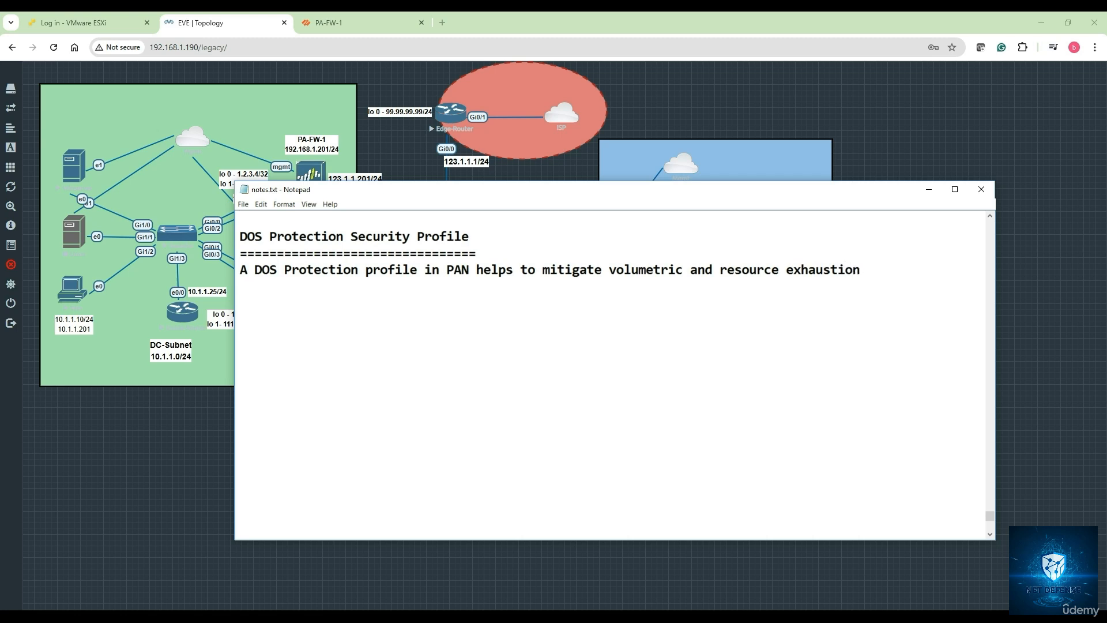
pyautogui.write(' attacks by limiting')
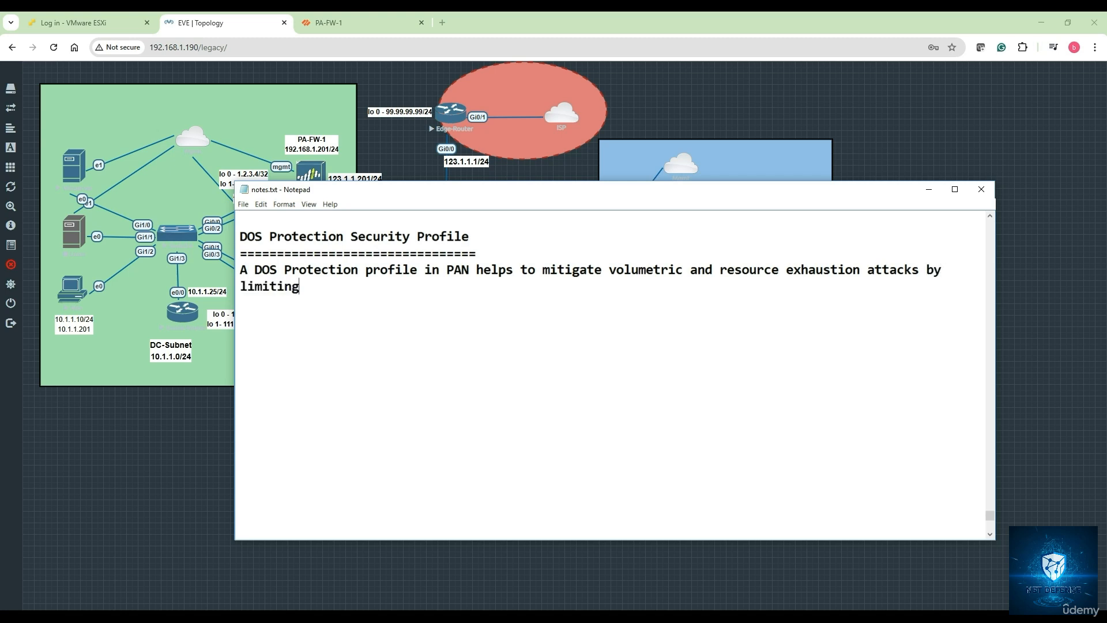
pyautogui.write(' the number of connectio')
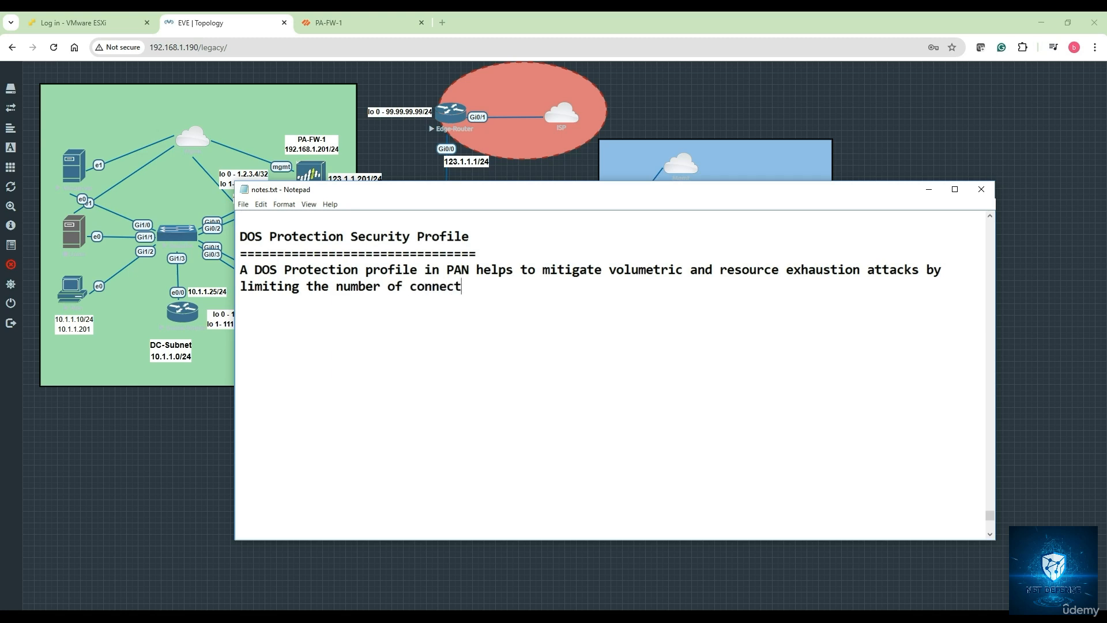
pyautogui.write('ns and')
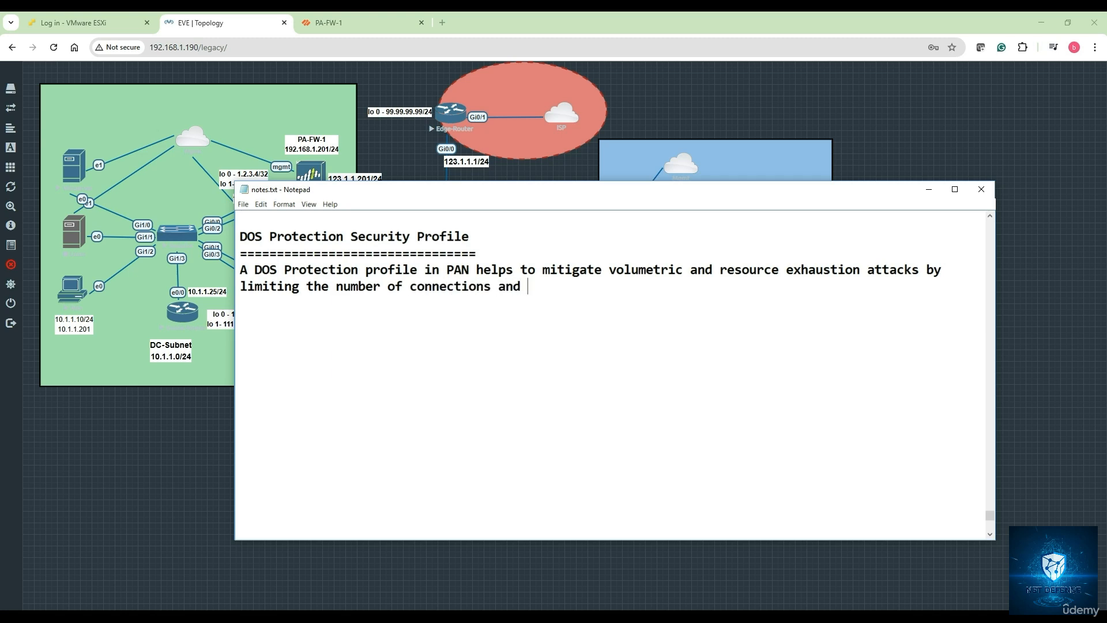